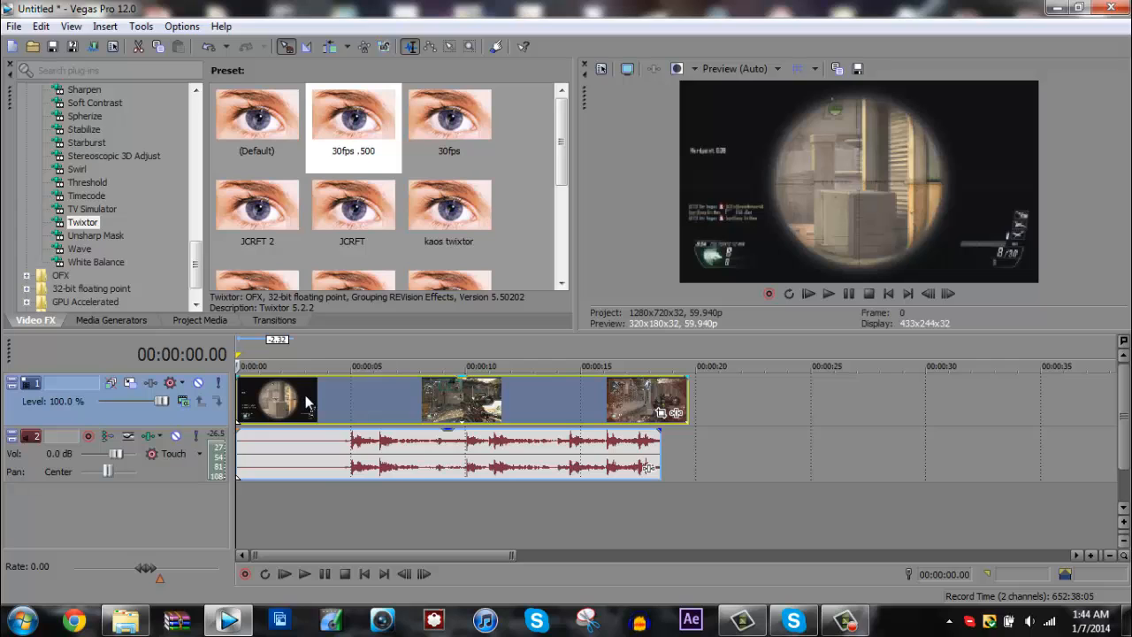
click(305, 395)
click(326, 393)
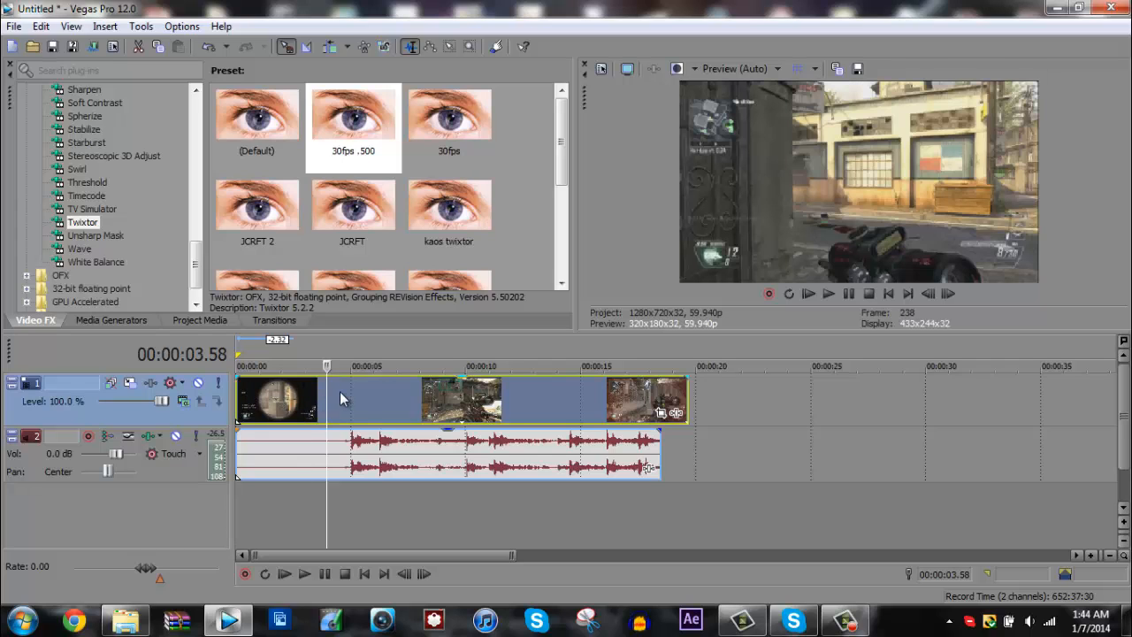
click(340, 393)
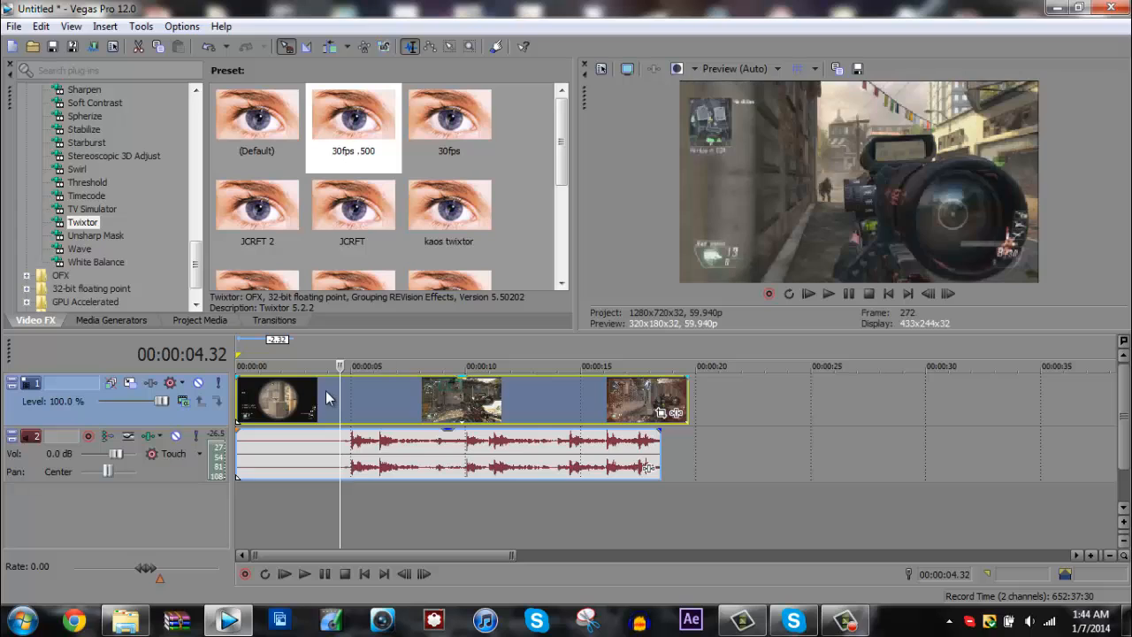
click(263, 394)
click(277, 395)
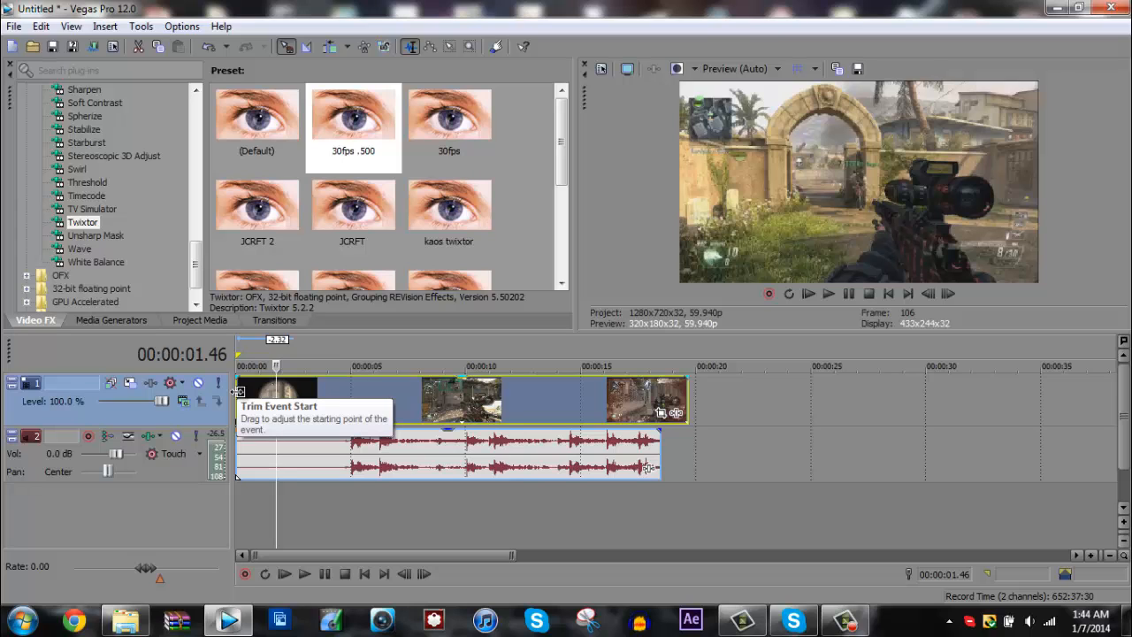
click(238, 389)
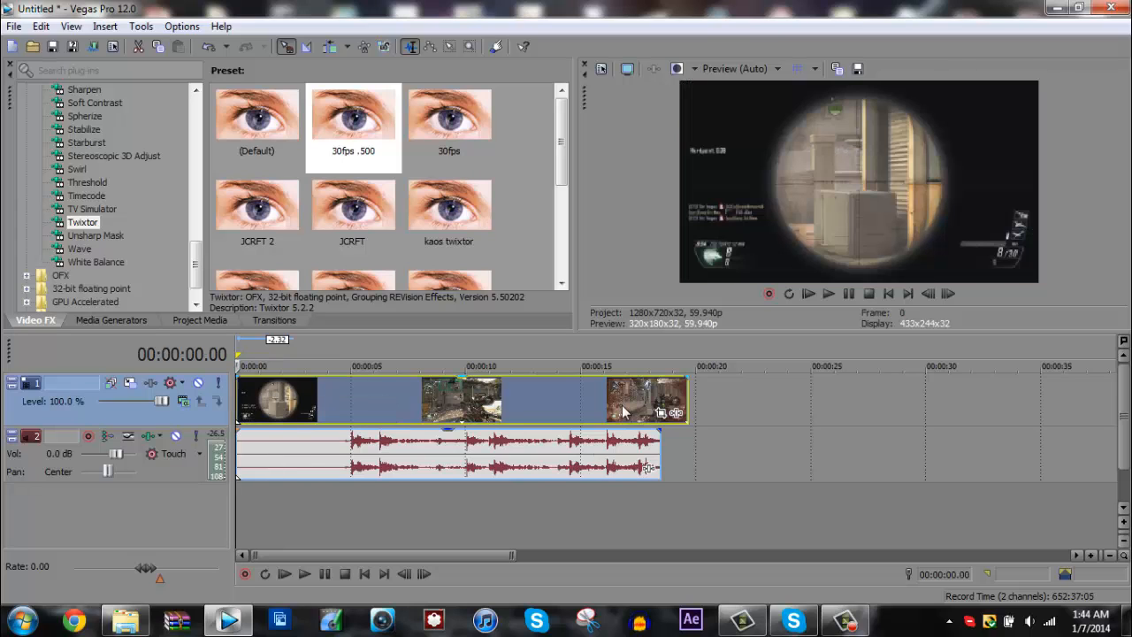
- Disable resampling for the gameplay video clip on track 1
right_click(419, 420)
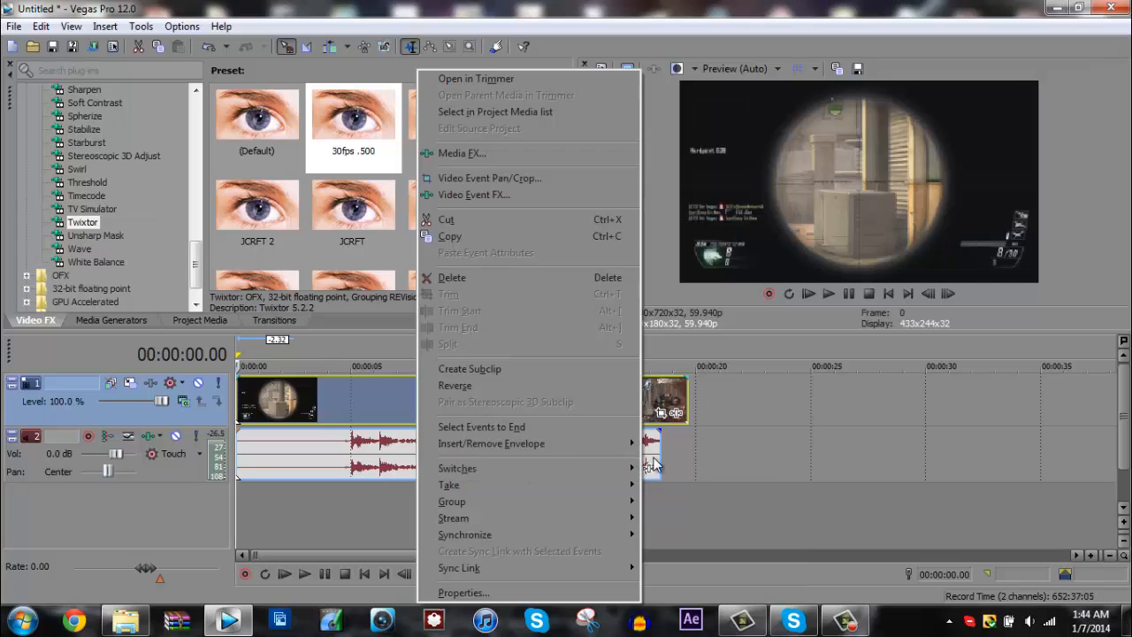
mouse_move(610, 468)
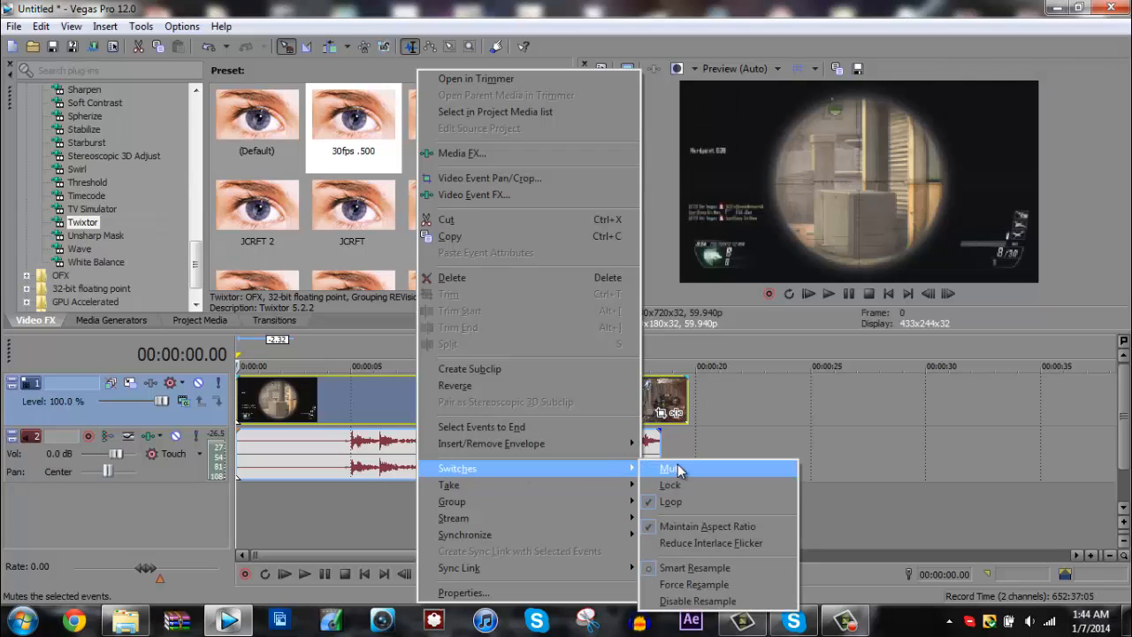
click(688, 601)
click(661, 414)
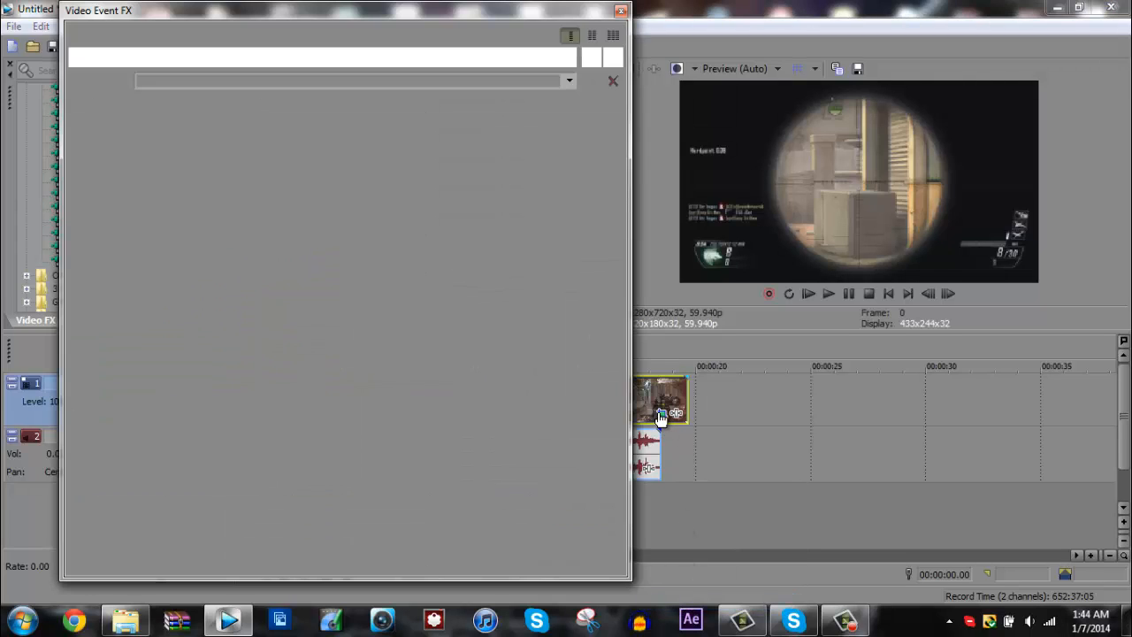
click(620, 12)
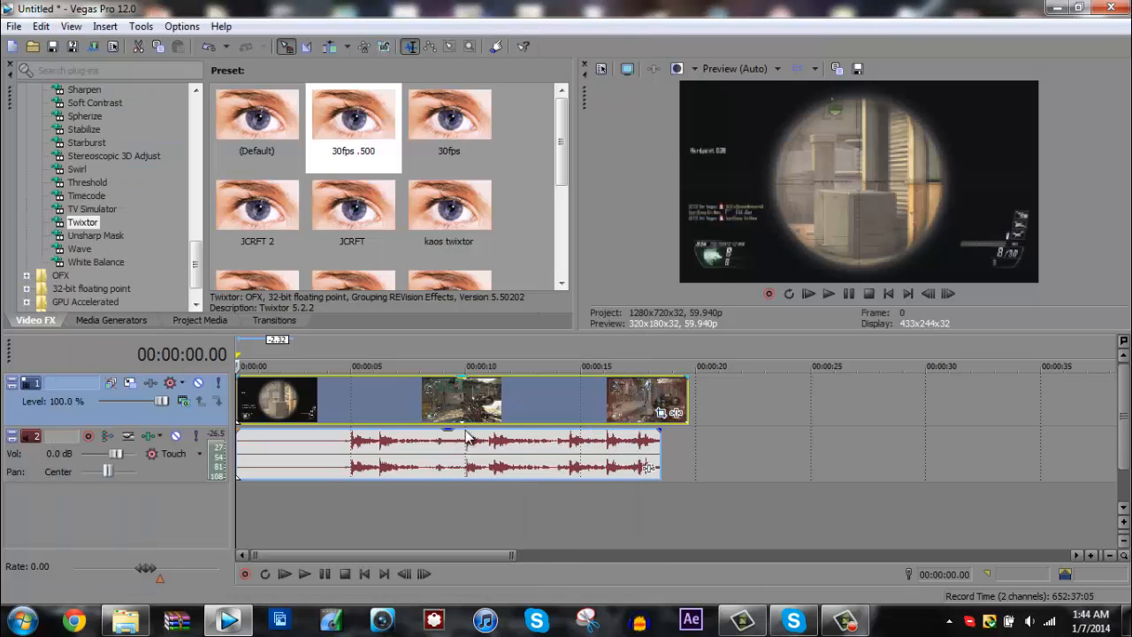
- Apply the PVR Standard pan/crop preset to the gameplay clip from its beginning
click(329, 412)
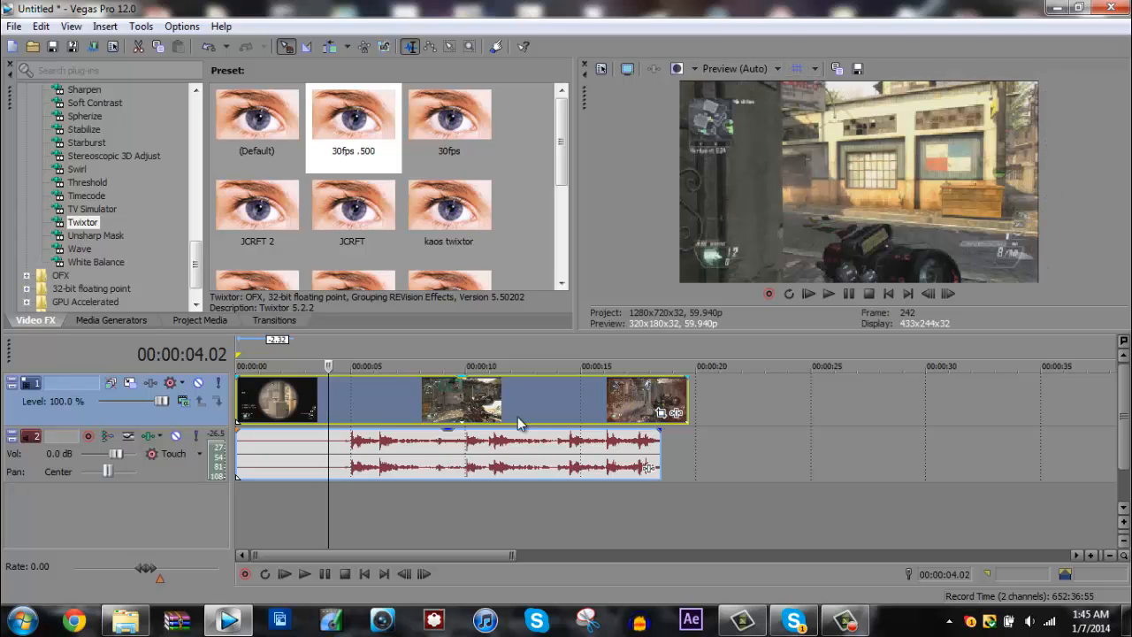
click(239, 406)
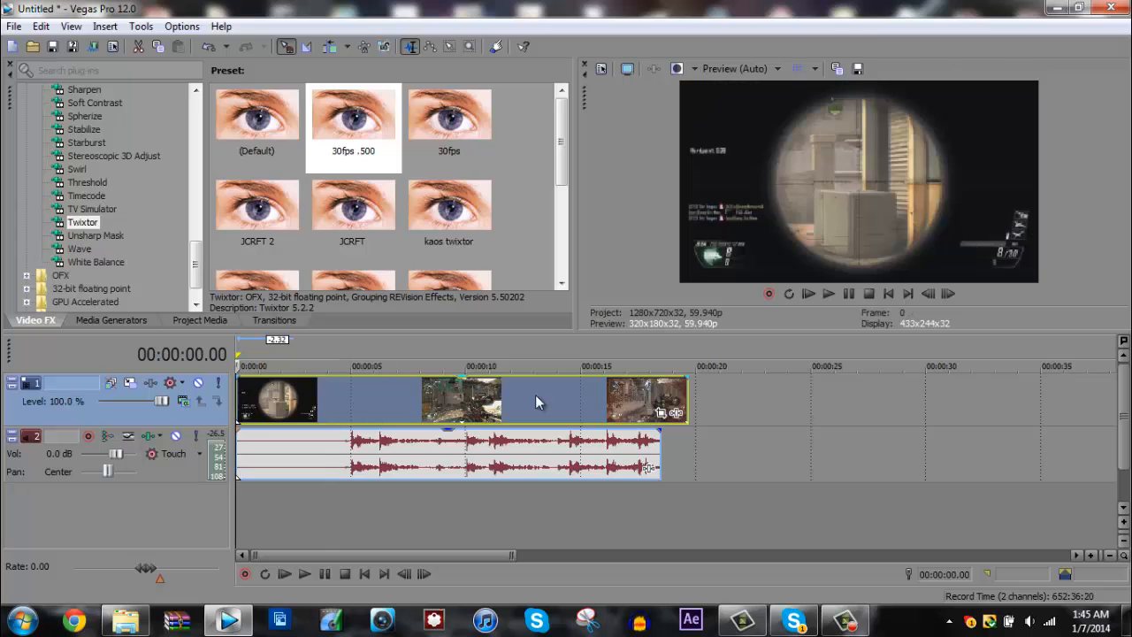
click(661, 413)
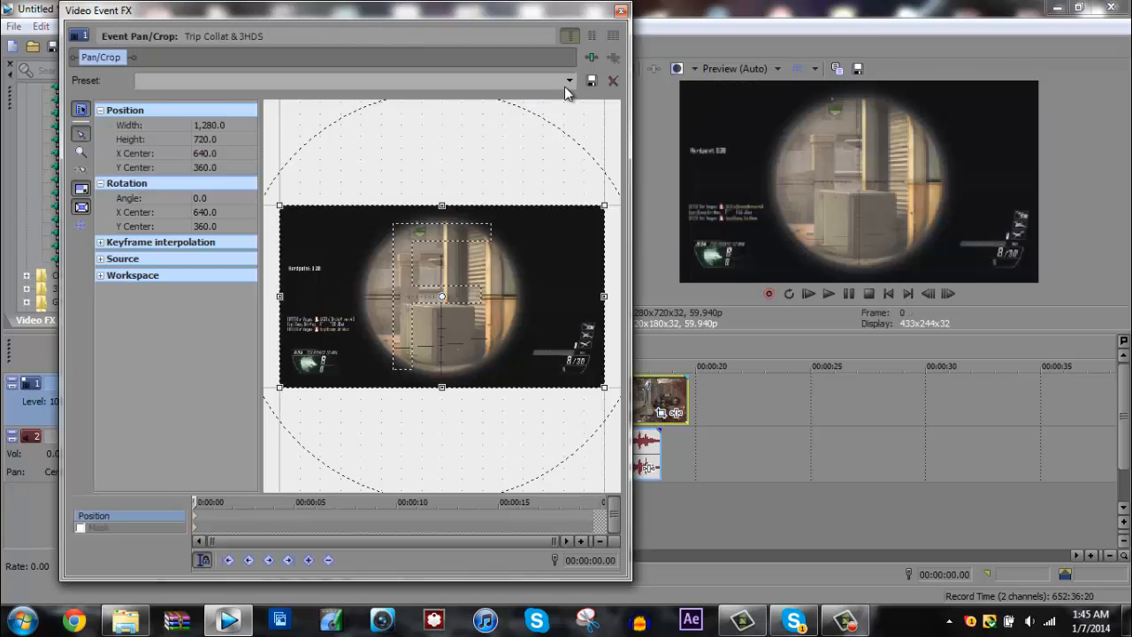
click(568, 81)
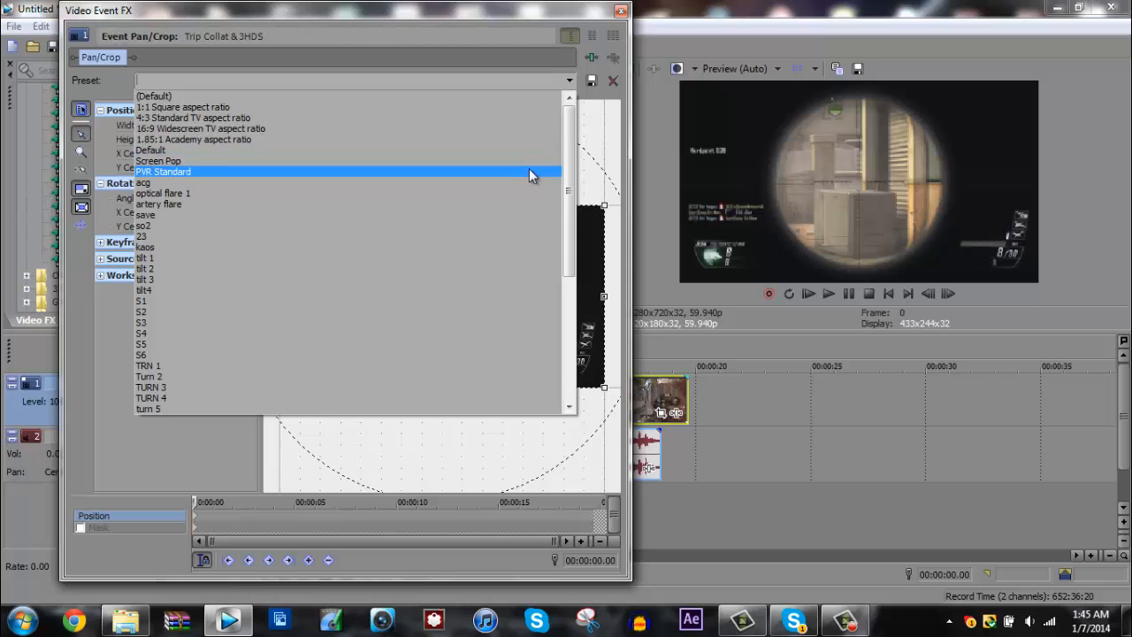
click(529, 171)
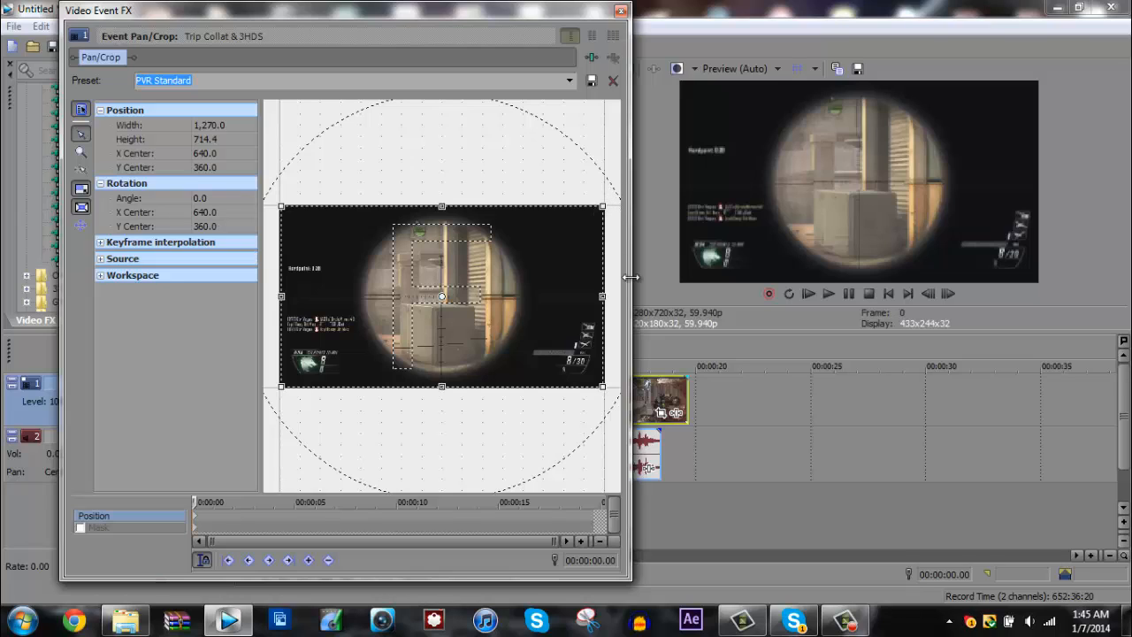
click(621, 11)
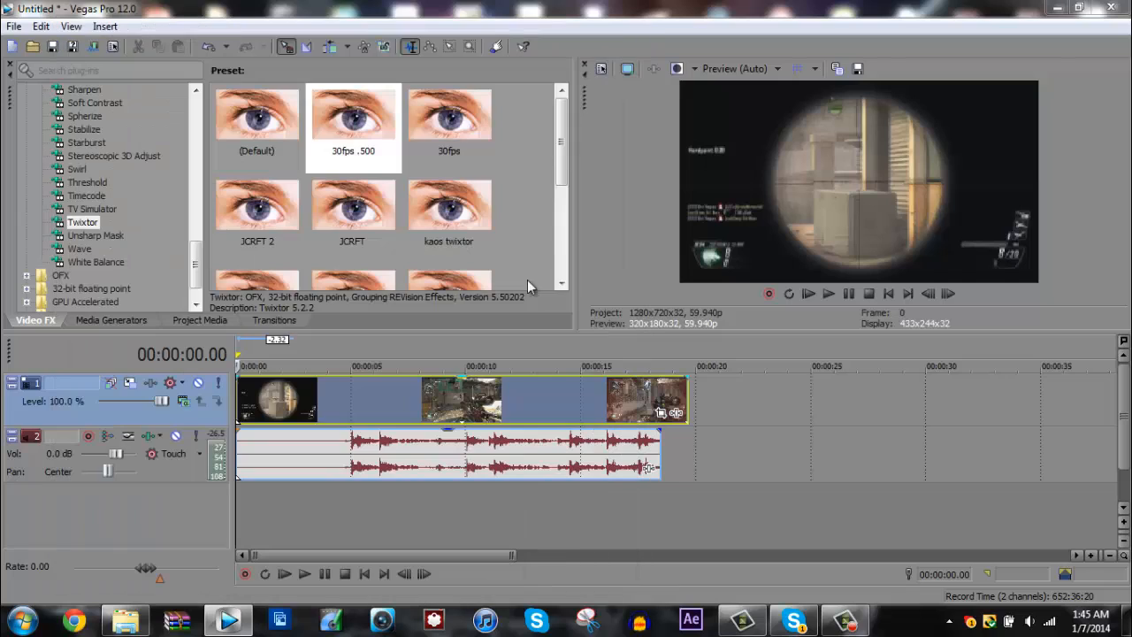
- Place the playhead on the first gunshot spike in the audio waveform, at 00:00:05.04
click(509, 389)
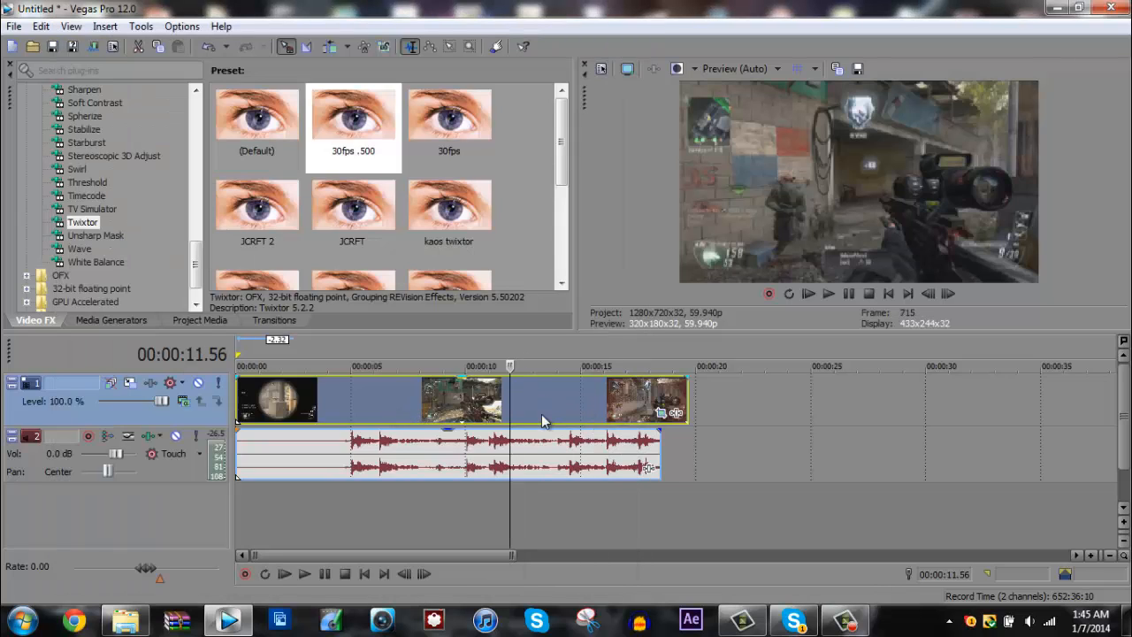
click(348, 399)
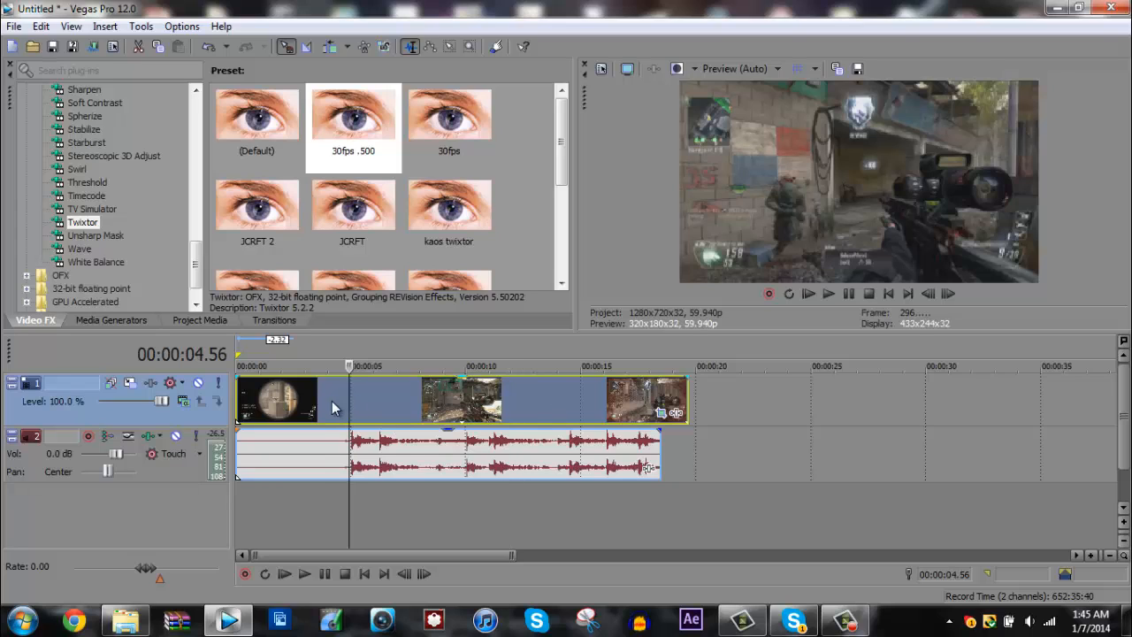
click(332, 400)
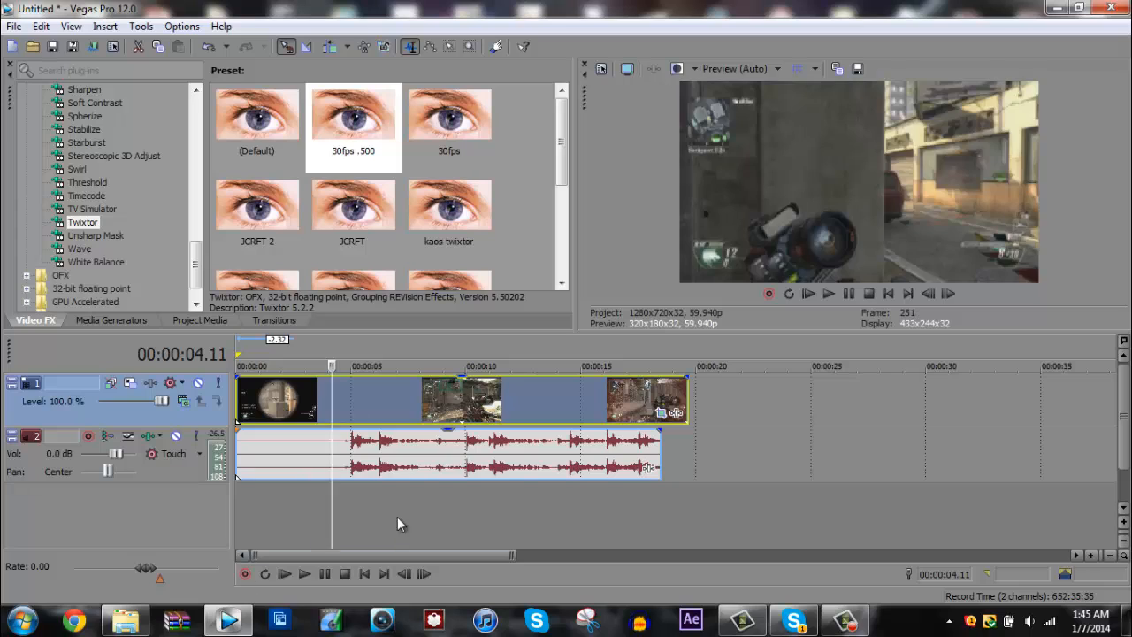
click(352, 446)
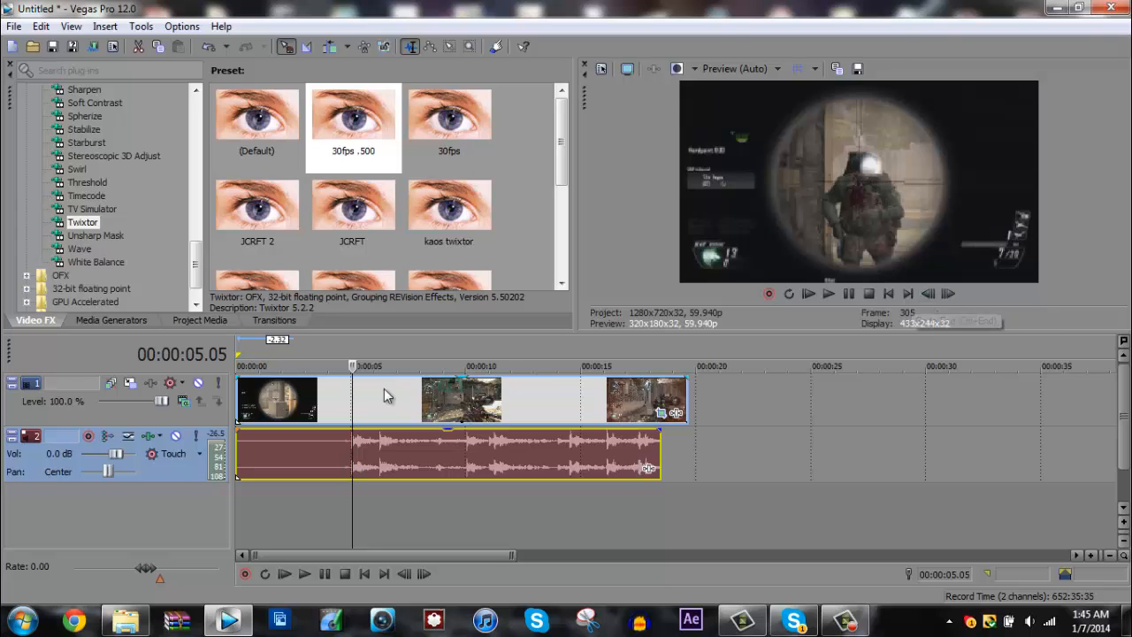
scroll(384, 411, up, 3)
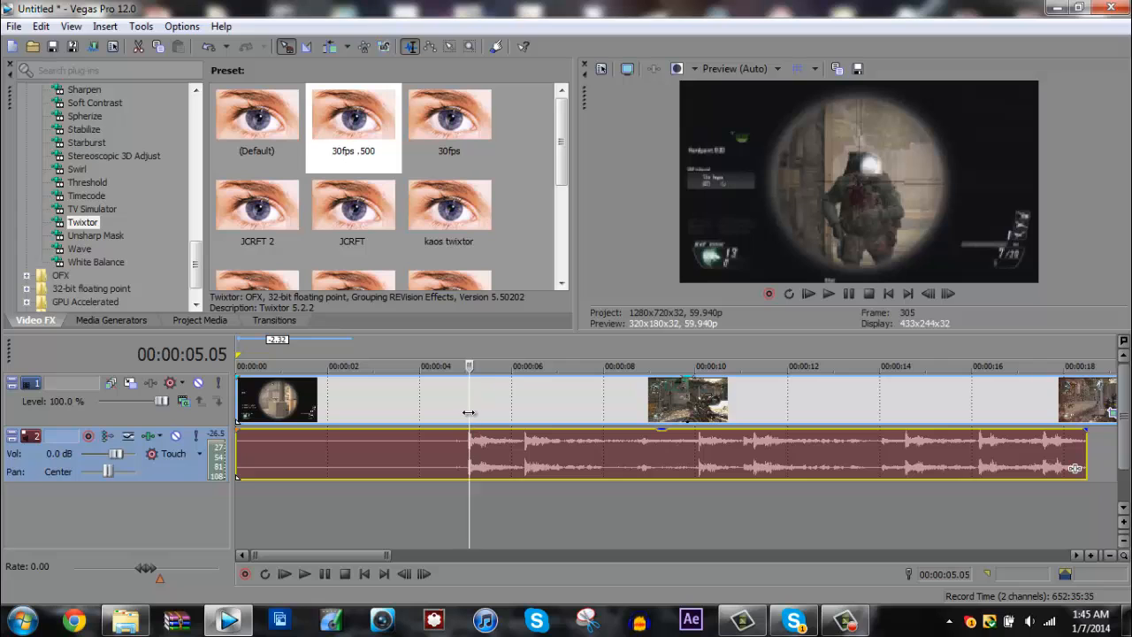
mouse_move(470, 412)
mouse_down()
mouse_move(456, 412)
mouse_move(495, 414)
mouse_move(469, 418)
mouse_up()
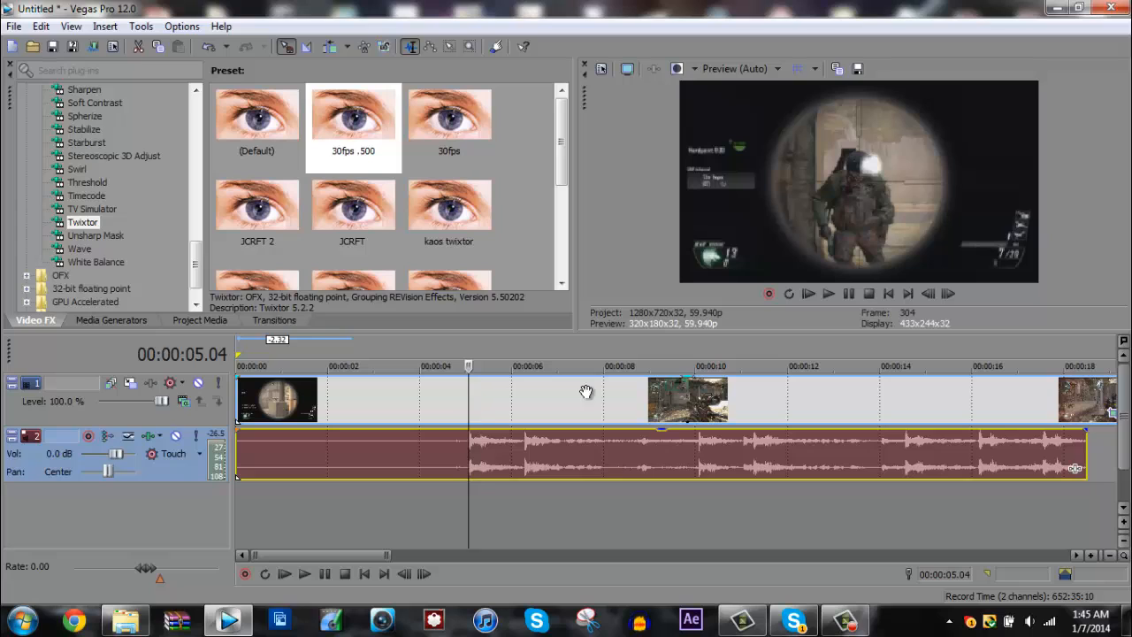
- Go frame by frame to 00:00:05.15, just as the scope view ends after the first shot, and split the video and audio there
click(947, 294)
click(947, 294)
click(947, 294)
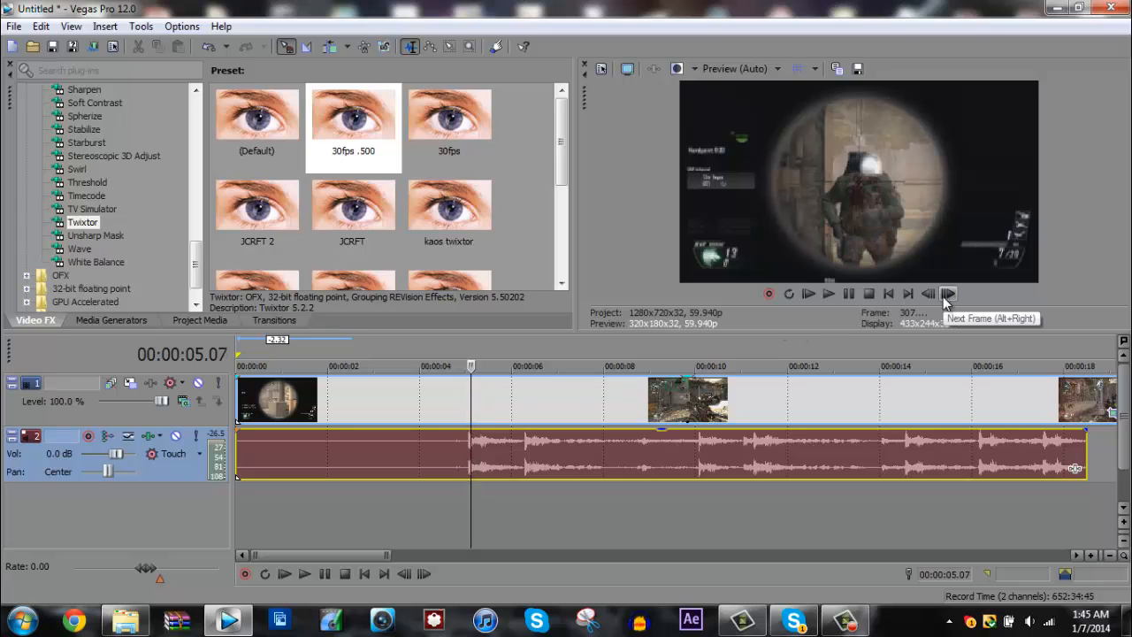
click(947, 293)
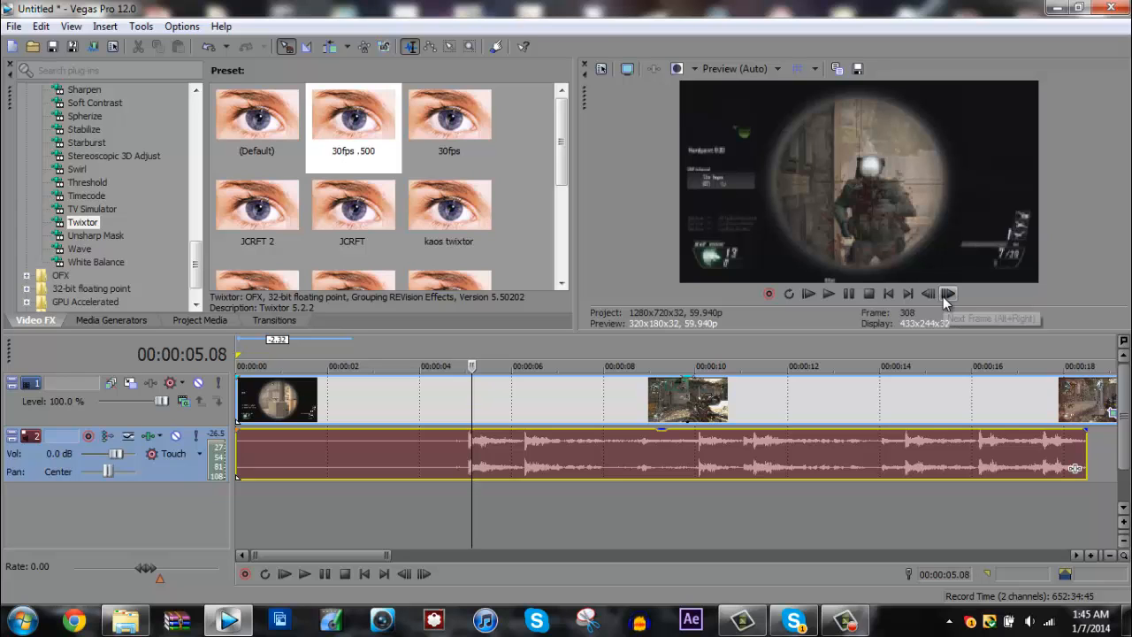
click(947, 293)
click(947, 293)
click(947, 293)
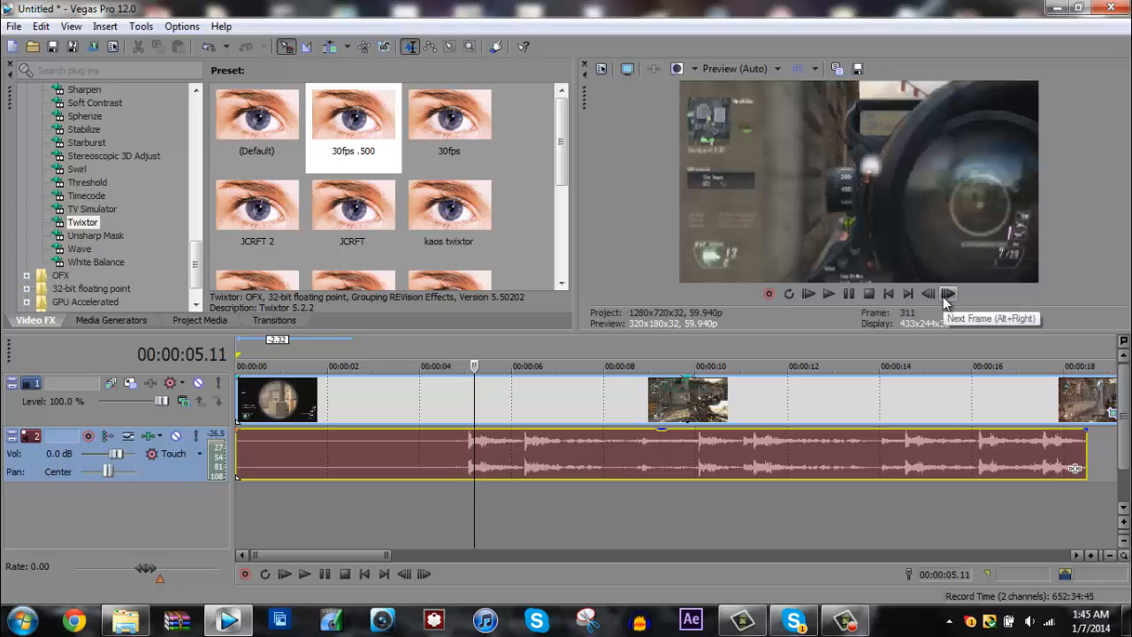
click(947, 294)
click(947, 294)
click(947, 293)
click(947, 294)
click(947, 294)
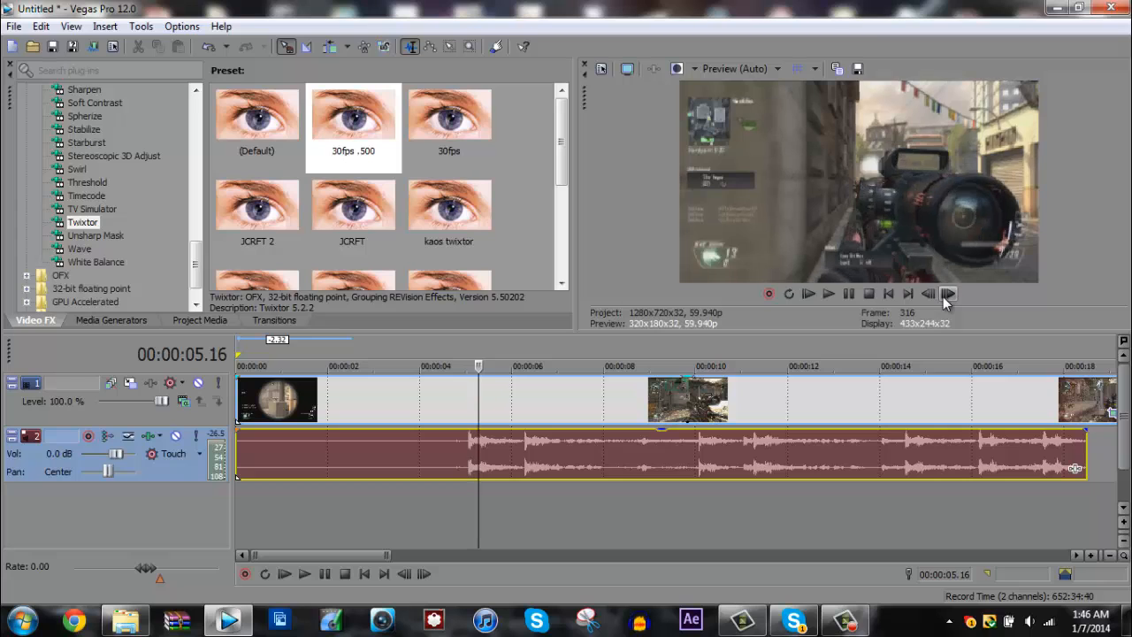
click(947, 293)
click(947, 294)
key(alt+Left)
key(alt+Left)
key(alt+Left)
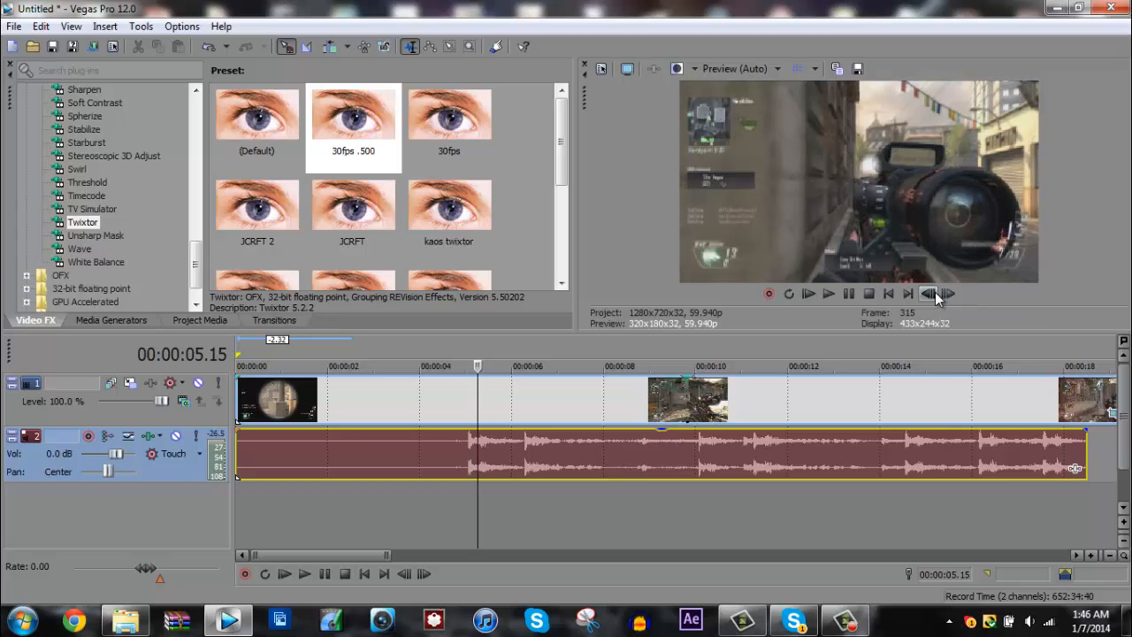
click(948, 296)
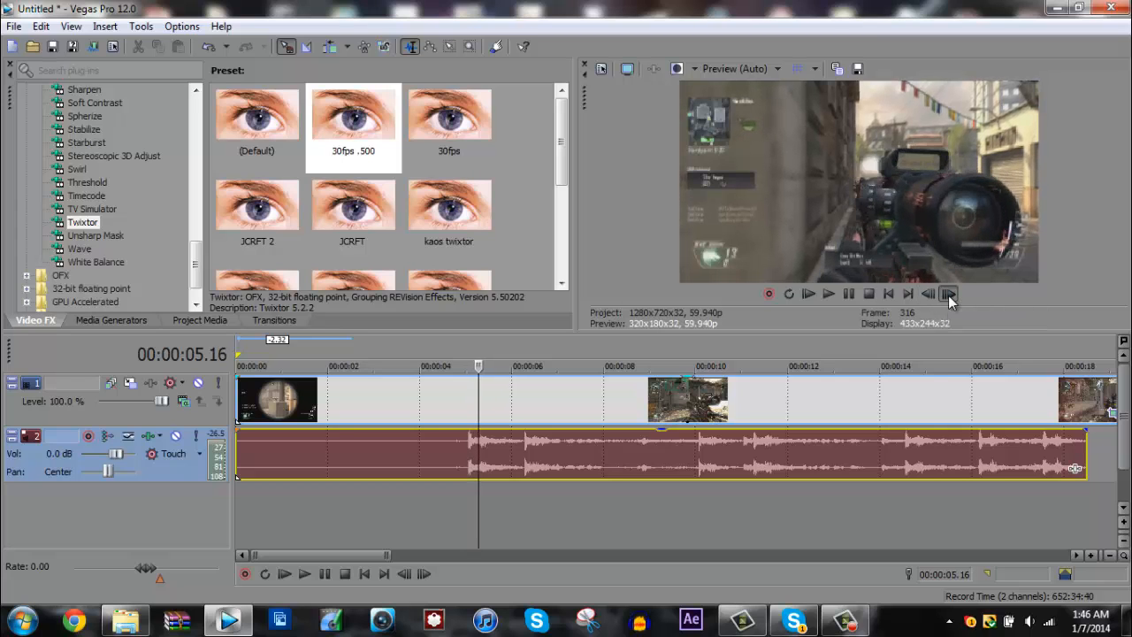
click(930, 294)
click(930, 295)
click(930, 294)
click(930, 295)
click(930, 294)
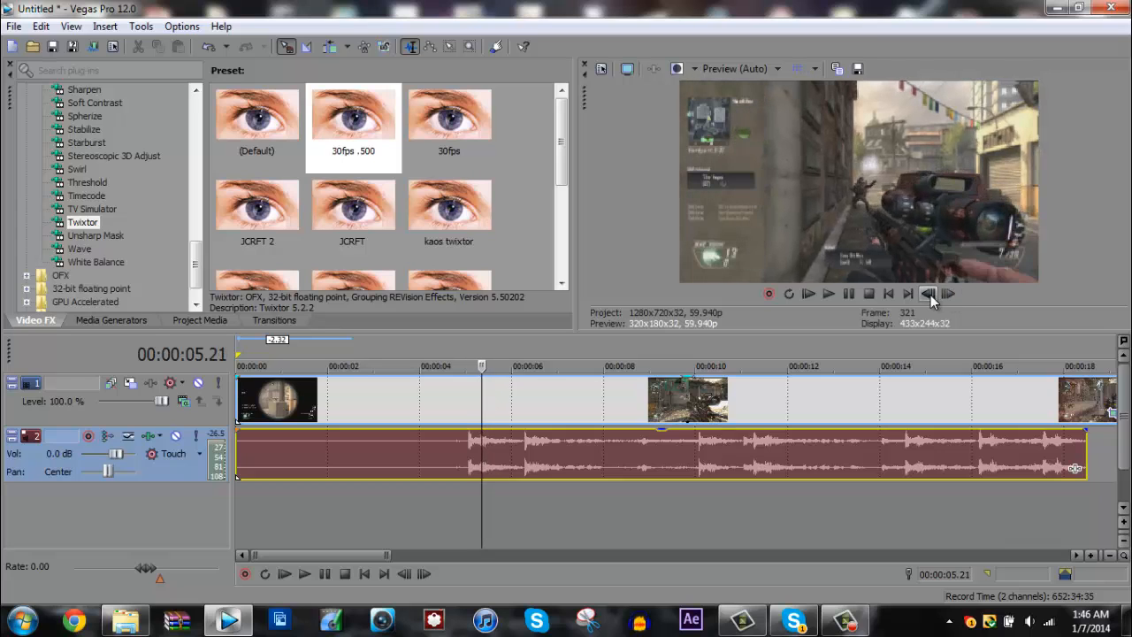
click(930, 295)
click(931, 295)
click(930, 295)
click(930, 294)
click(931, 294)
click(930, 295)
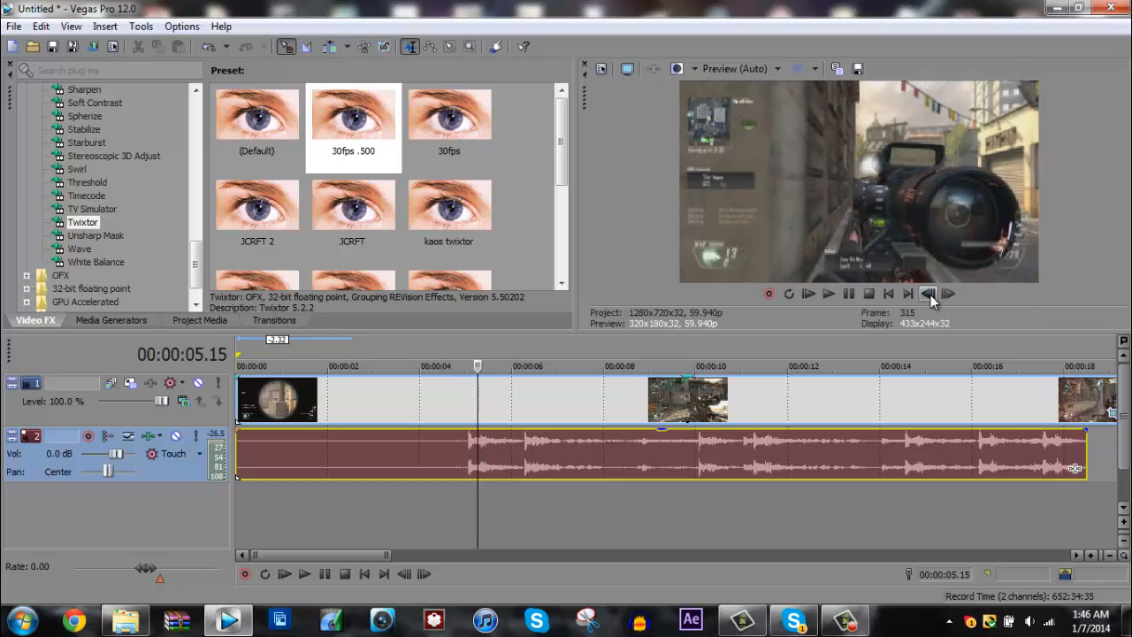
click(930, 295)
click(930, 295)
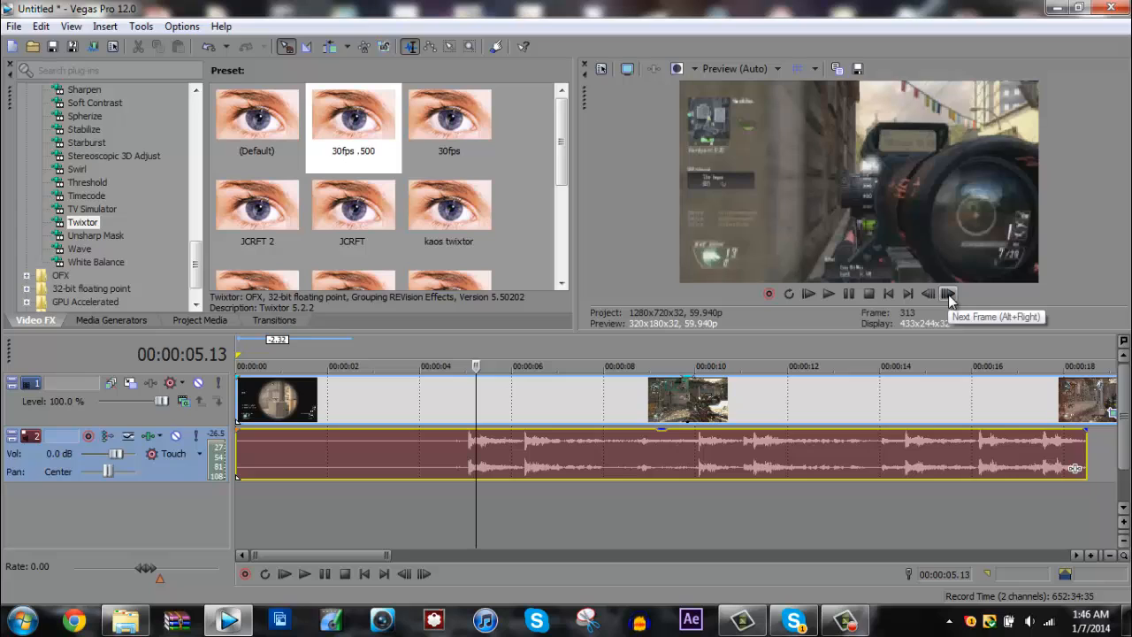
click(948, 295)
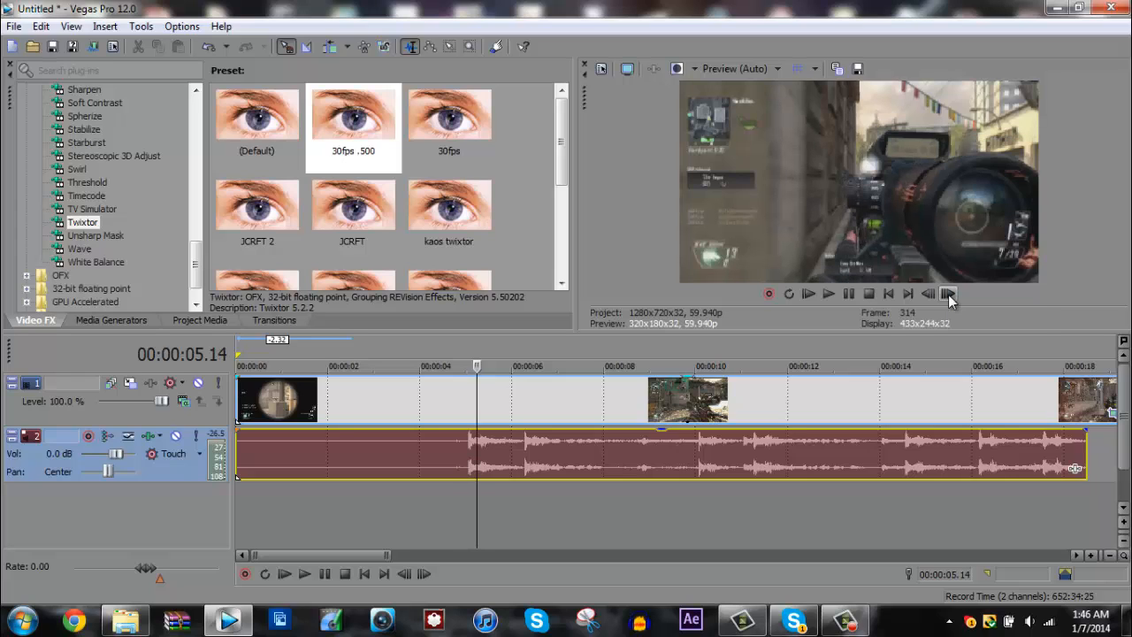
click(947, 295)
click(930, 294)
click(948, 295)
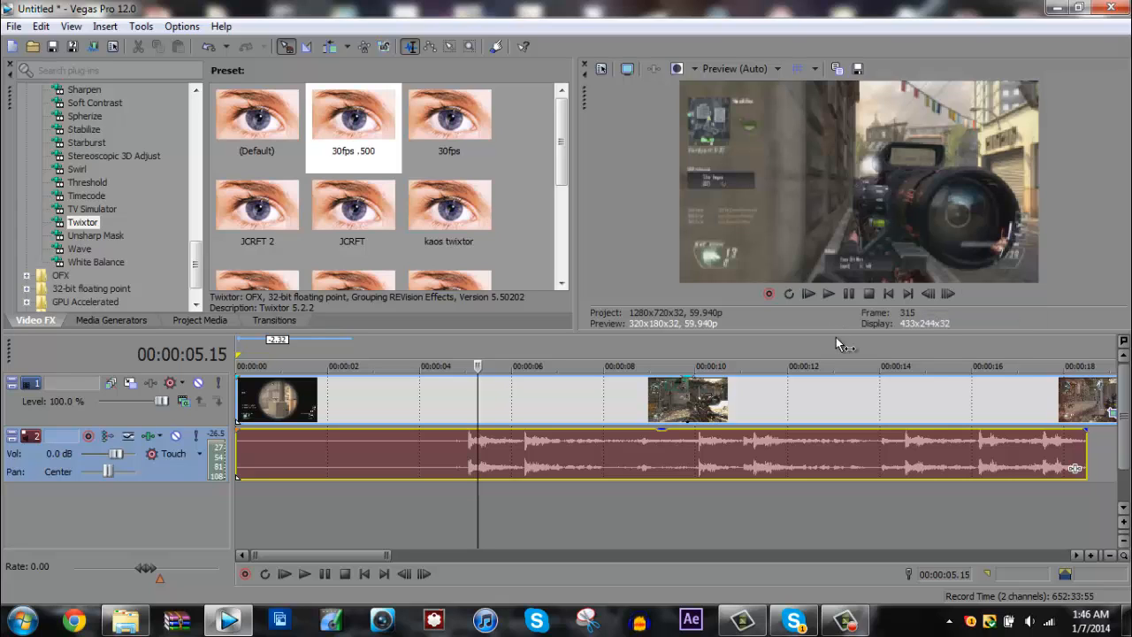
key(s)
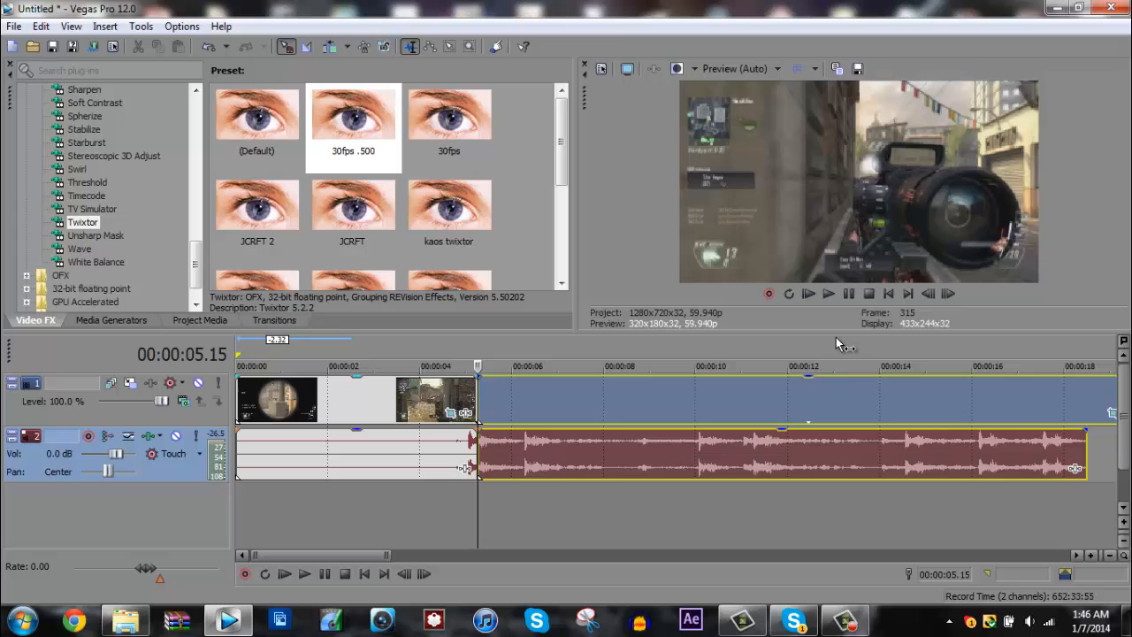
- Apply the Rev Fav preset of Twixtor to the video segment after the split
drag(562, 145, 563, 240)
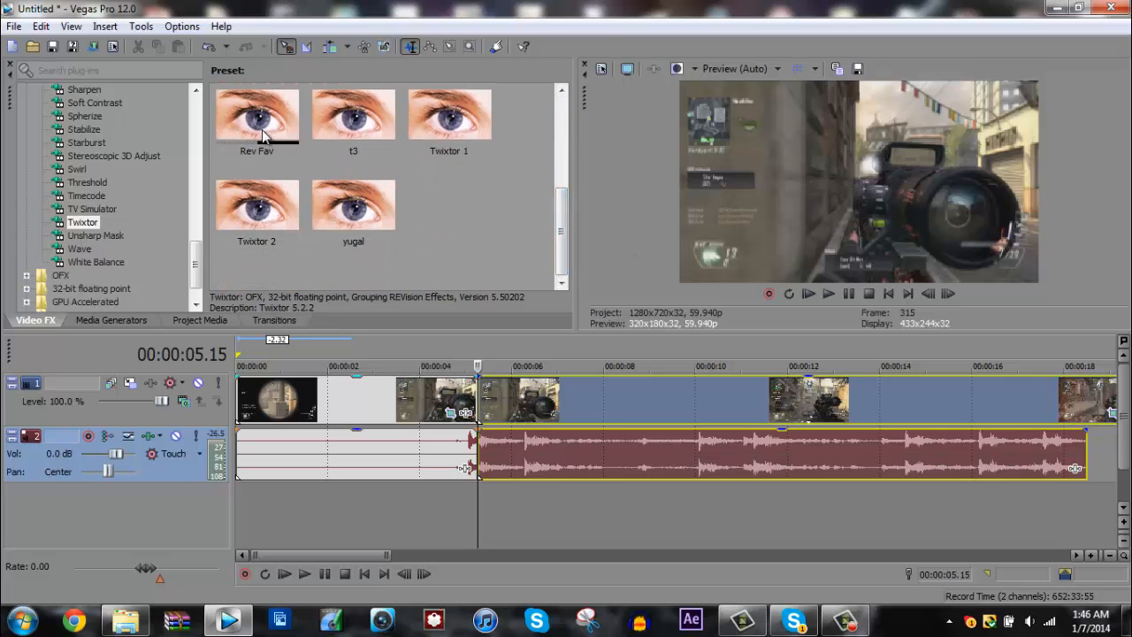
click(484, 399)
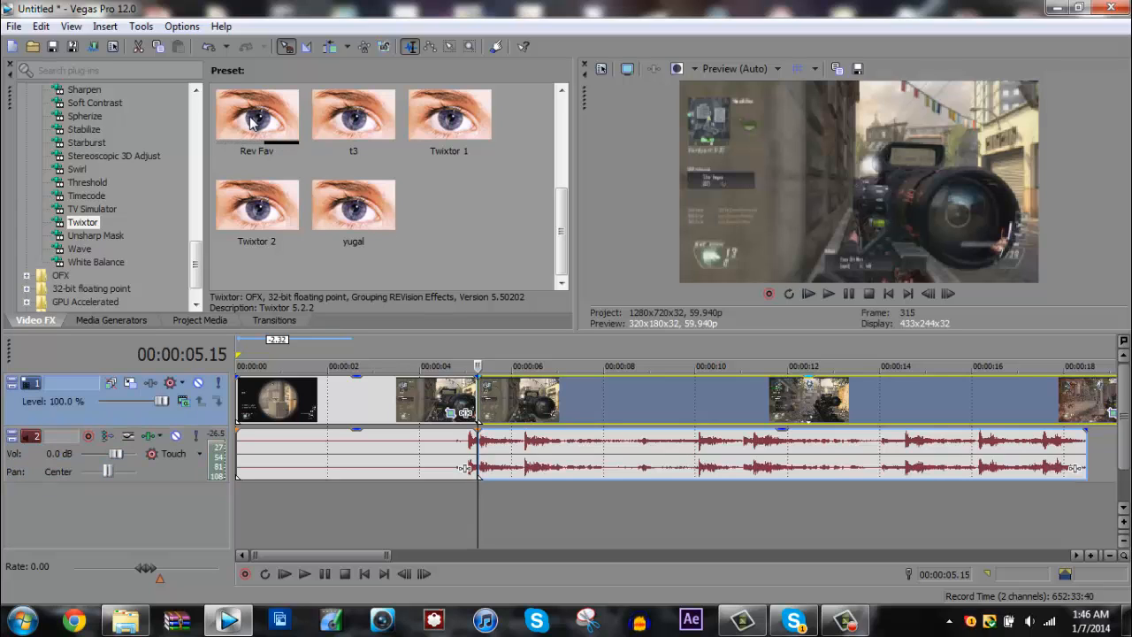
drag(252, 121, 511, 398)
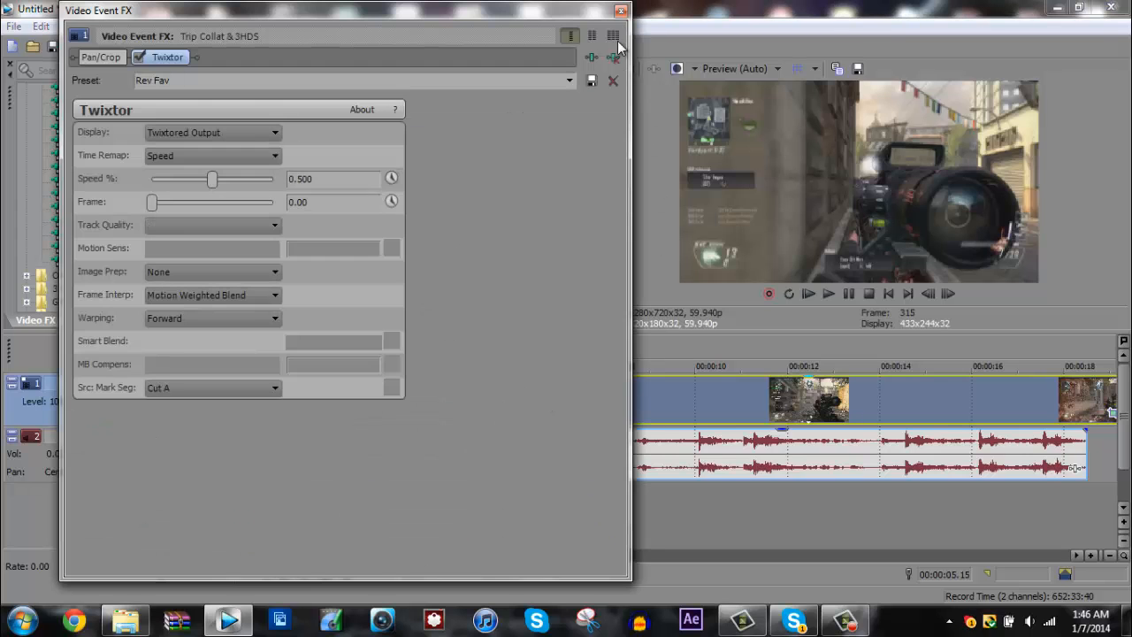
- Close the Twixtor effect settings and preview the footage from the split up to about 00:00:05.51
click(618, 29)
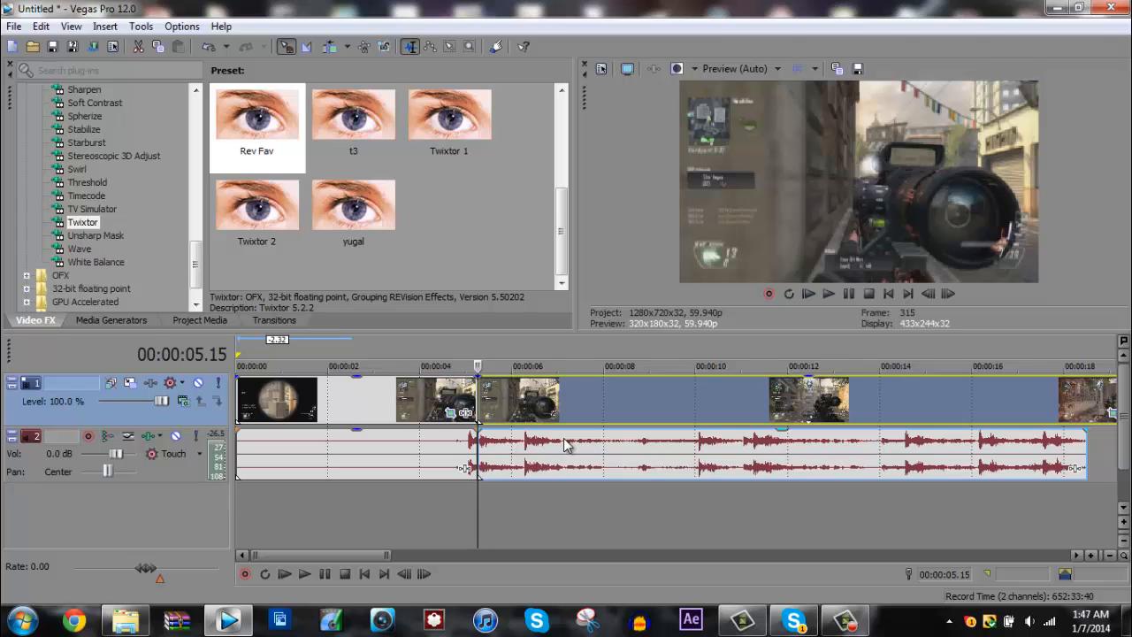
click(416, 394)
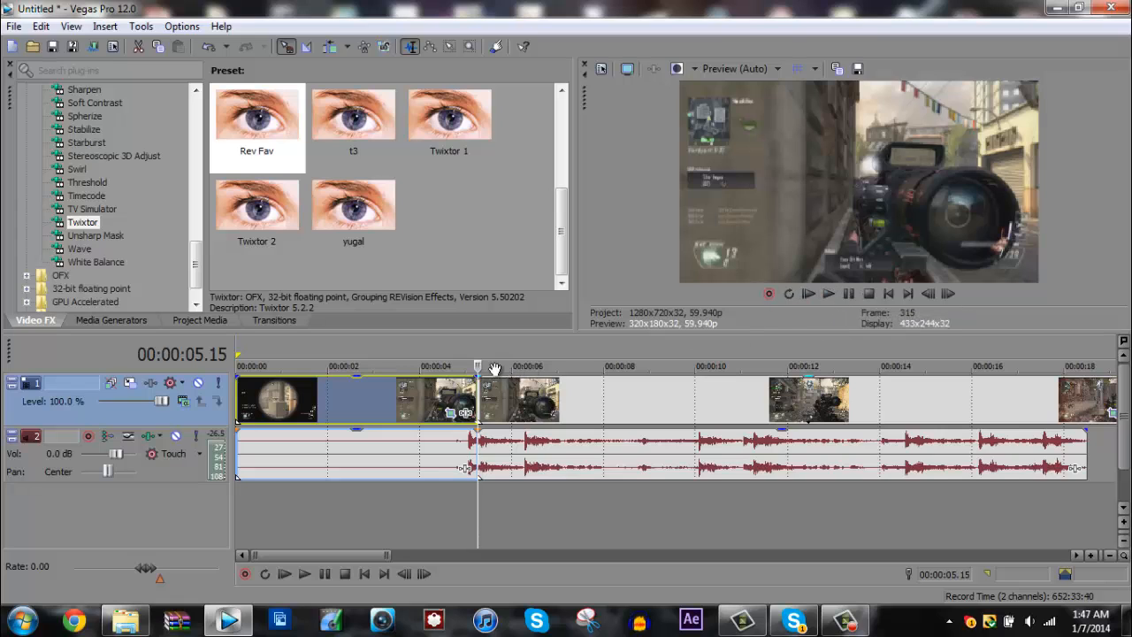
drag(479, 365, 505, 366)
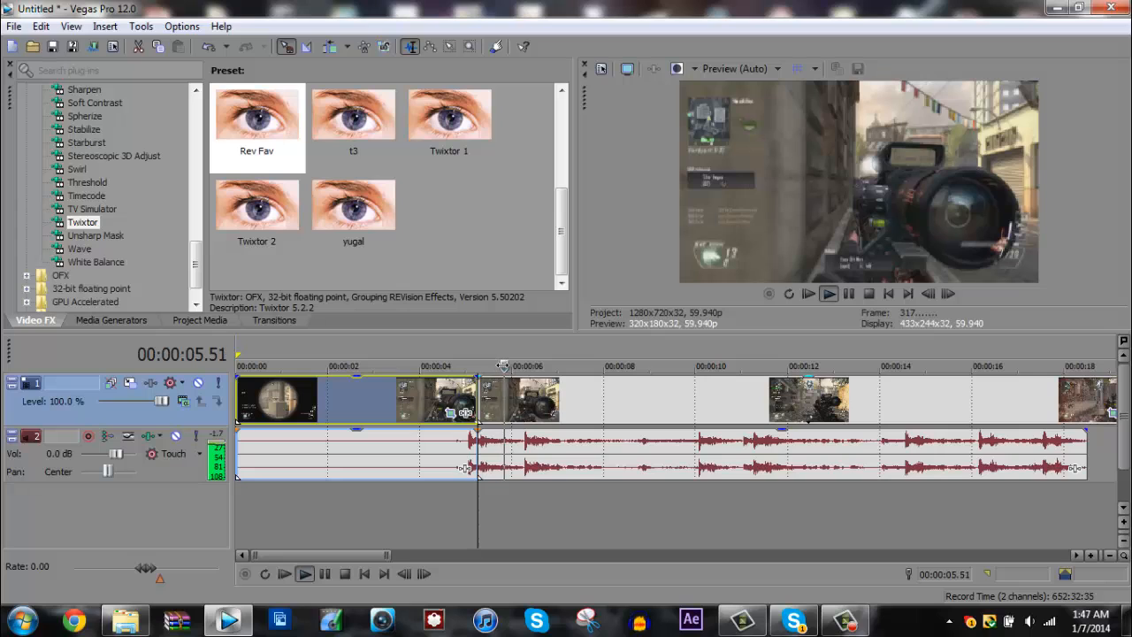
scroll(1026, 400, down, 4)
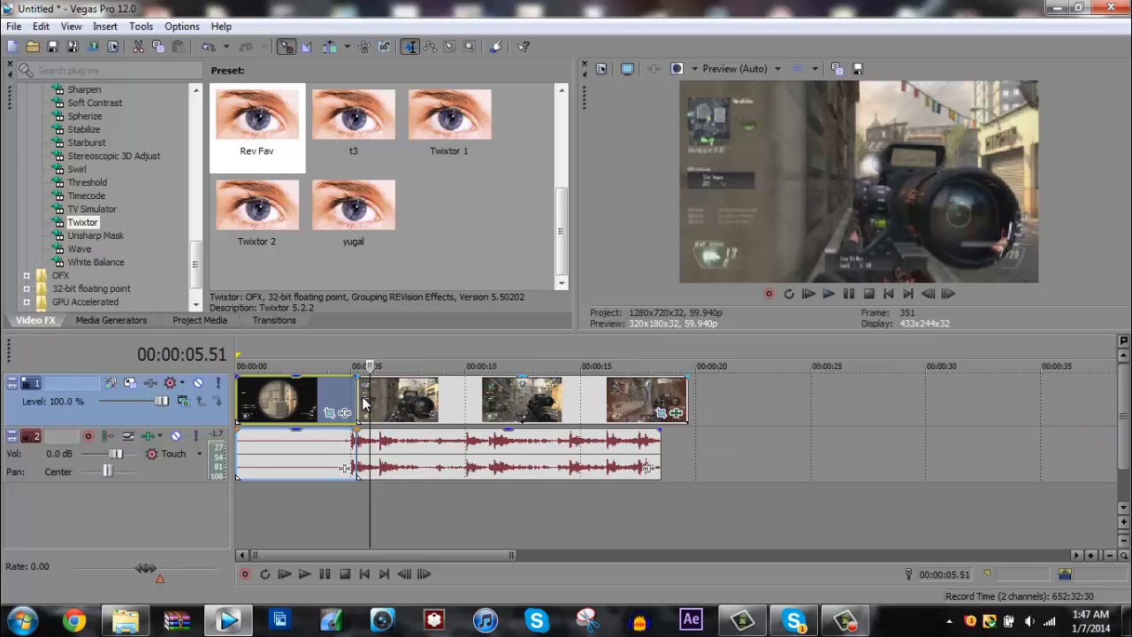
- Return the playhead to the split at 00:00:05.15 and review the Twixtor settings of the segment after it
click(359, 399)
scroll(415, 435, up, 3)
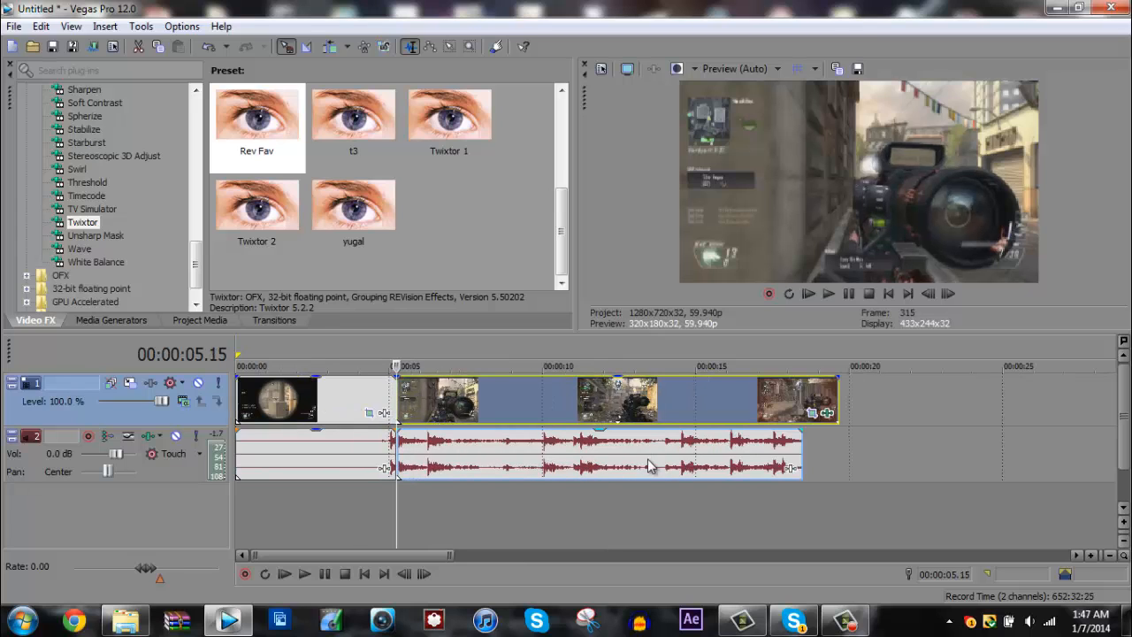
scroll(516, 442, up, 2)
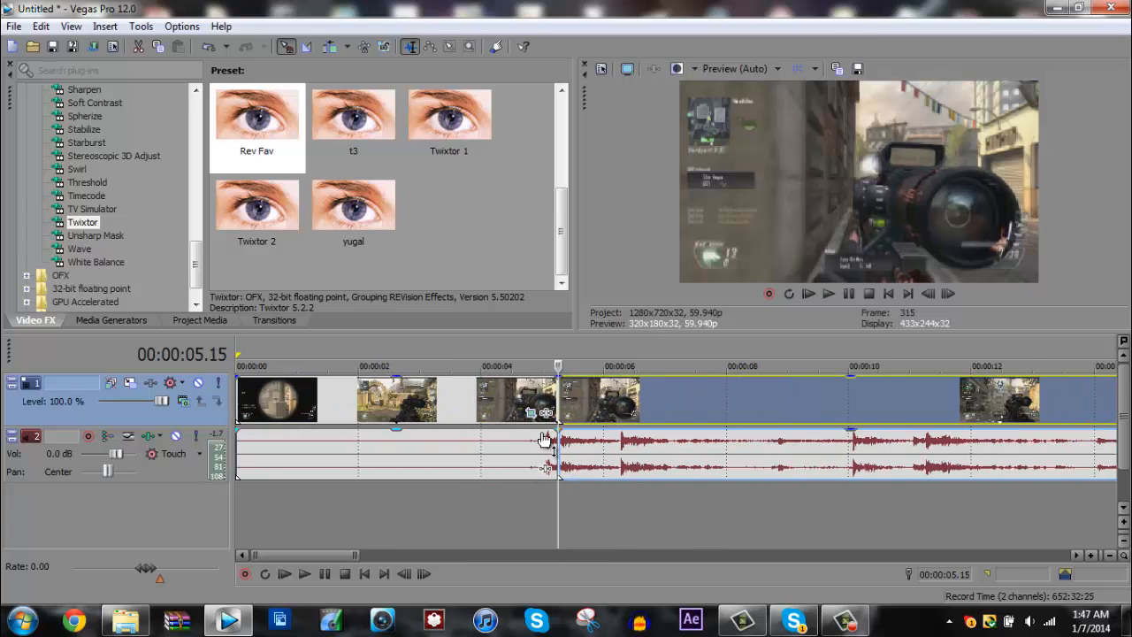
scroll(574, 440, down, 1)
scroll(871, 438, down, 1)
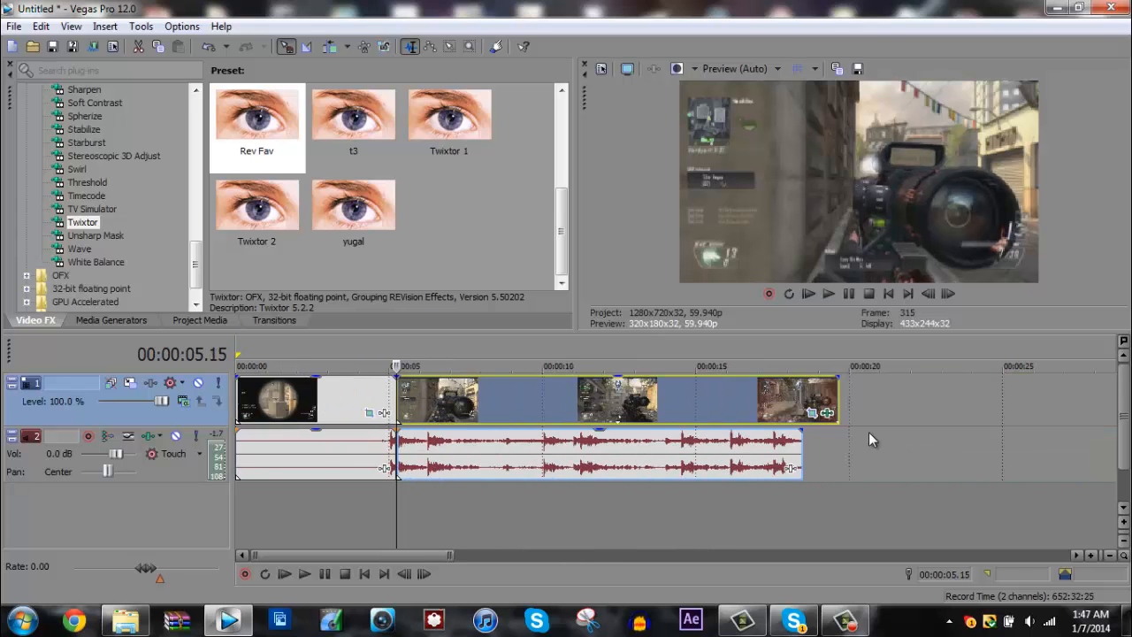
click(827, 413)
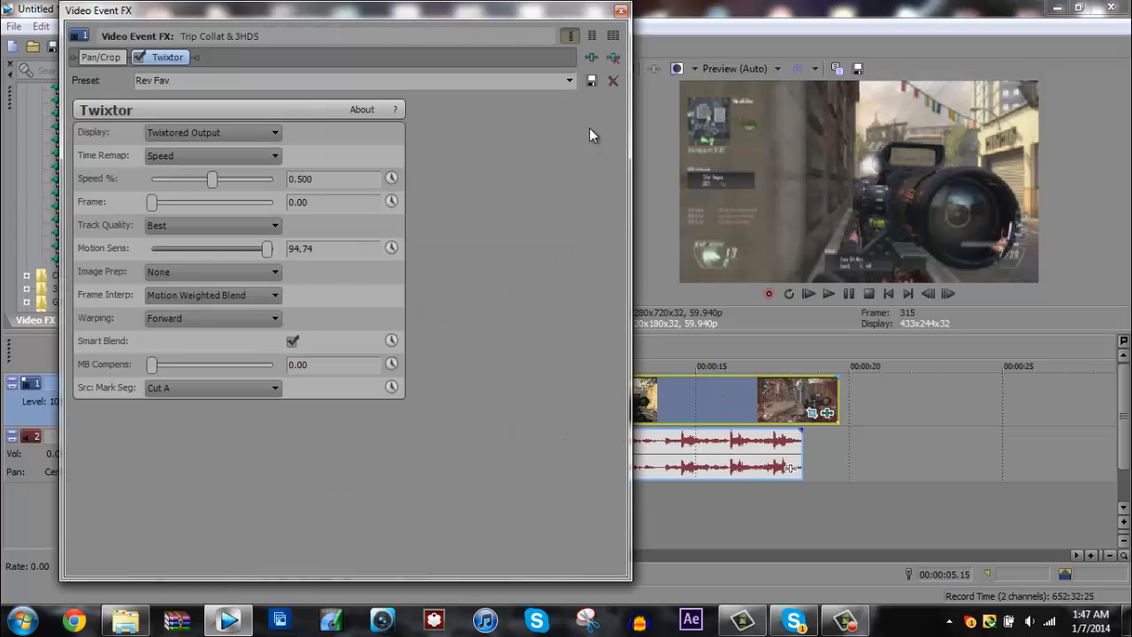
click(620, 12)
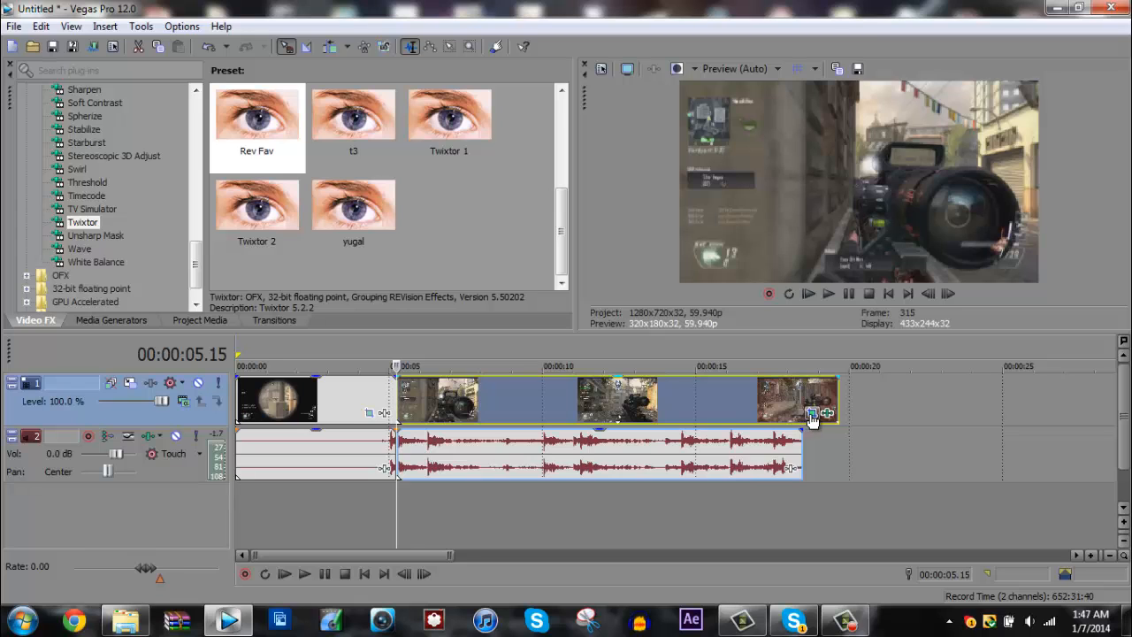
- Apply the poup pan/crop preset to the beginning of the video segment after the split
click(367, 405)
click(420, 404)
click(396, 399)
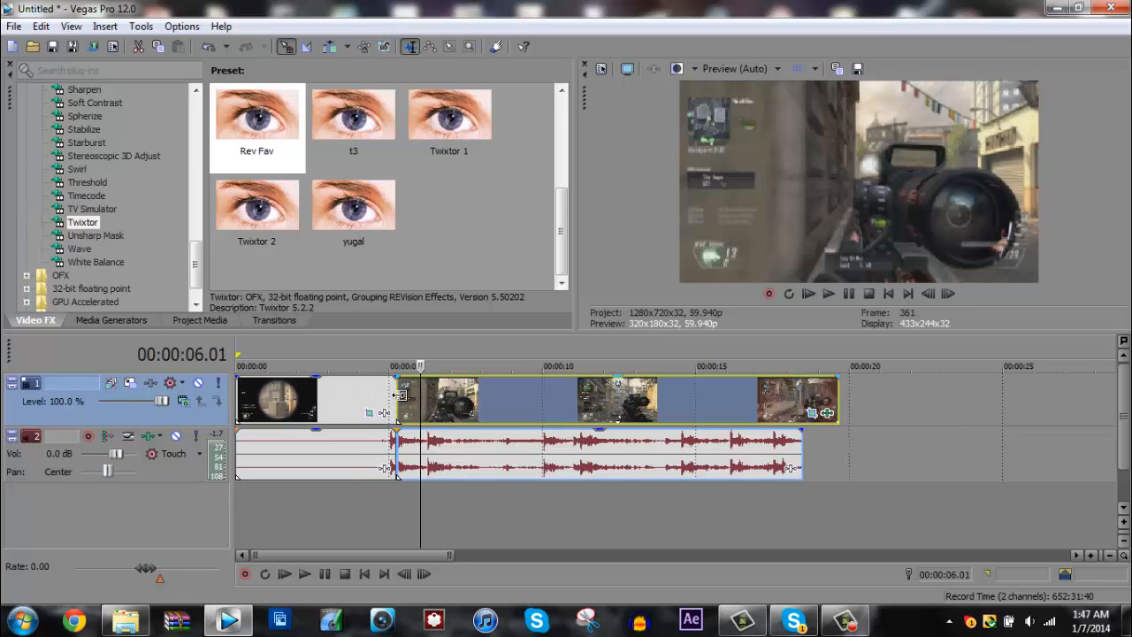
click(813, 413)
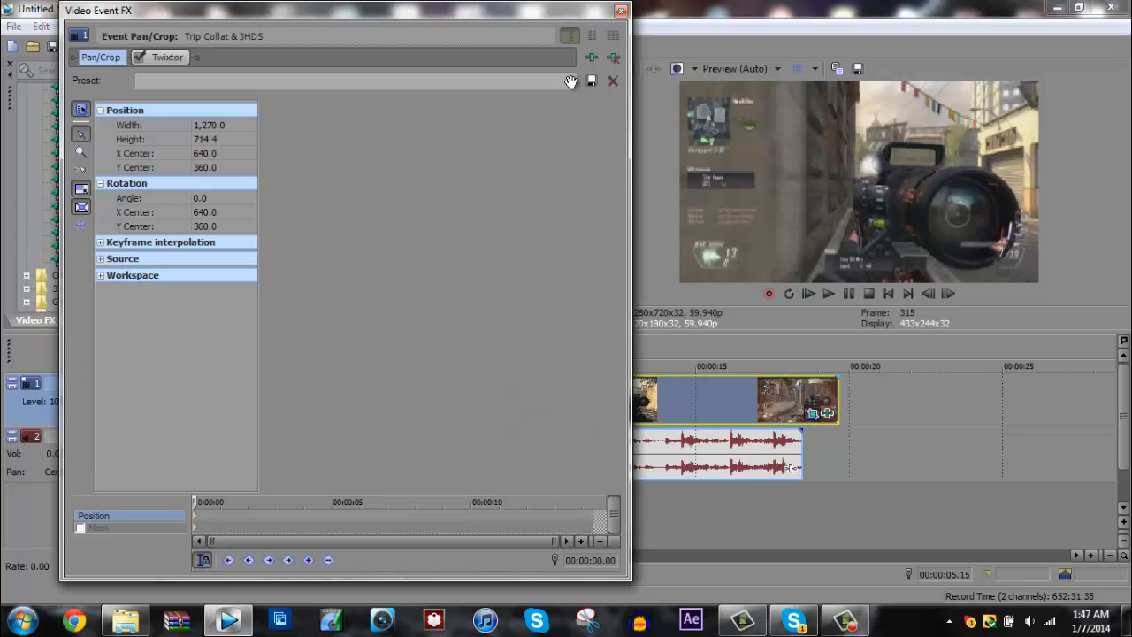
click(570, 80)
drag(570, 168, 571, 268)
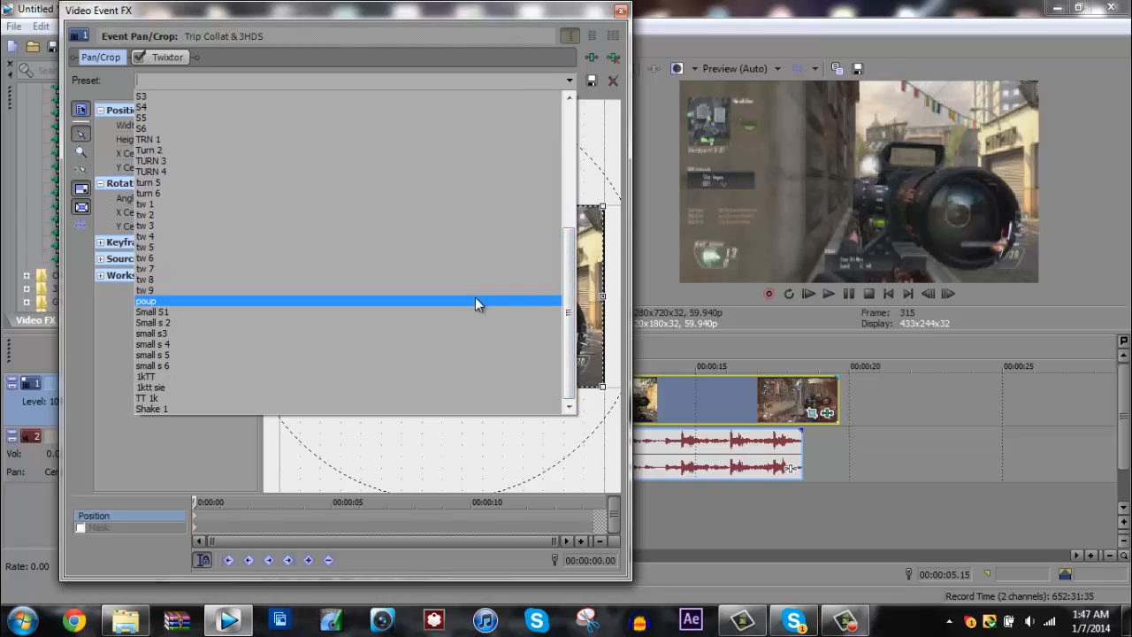
click(475, 300)
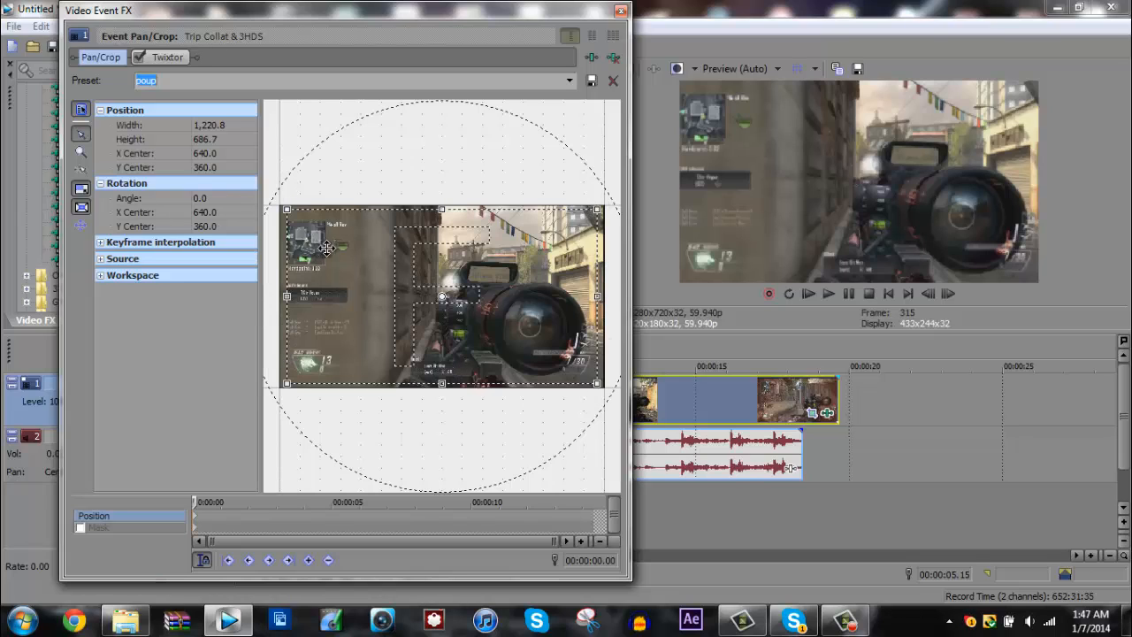
click(619, 11)
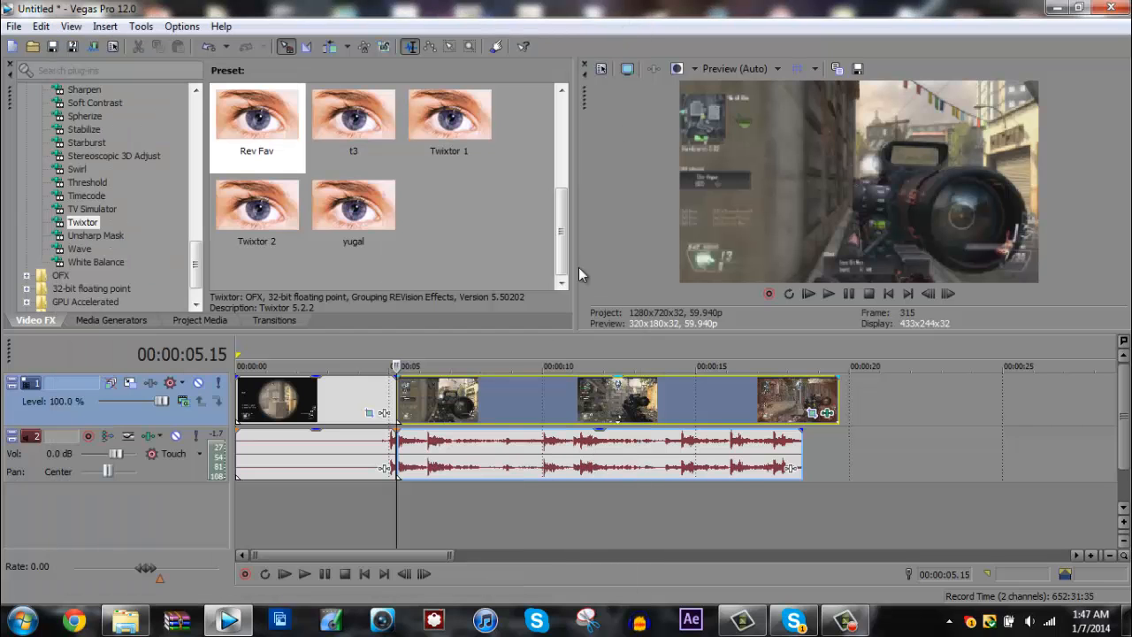
- Go frame by frame from 00:00:04.44 through the first shot and past the split to examine the zoom change
click(382, 395)
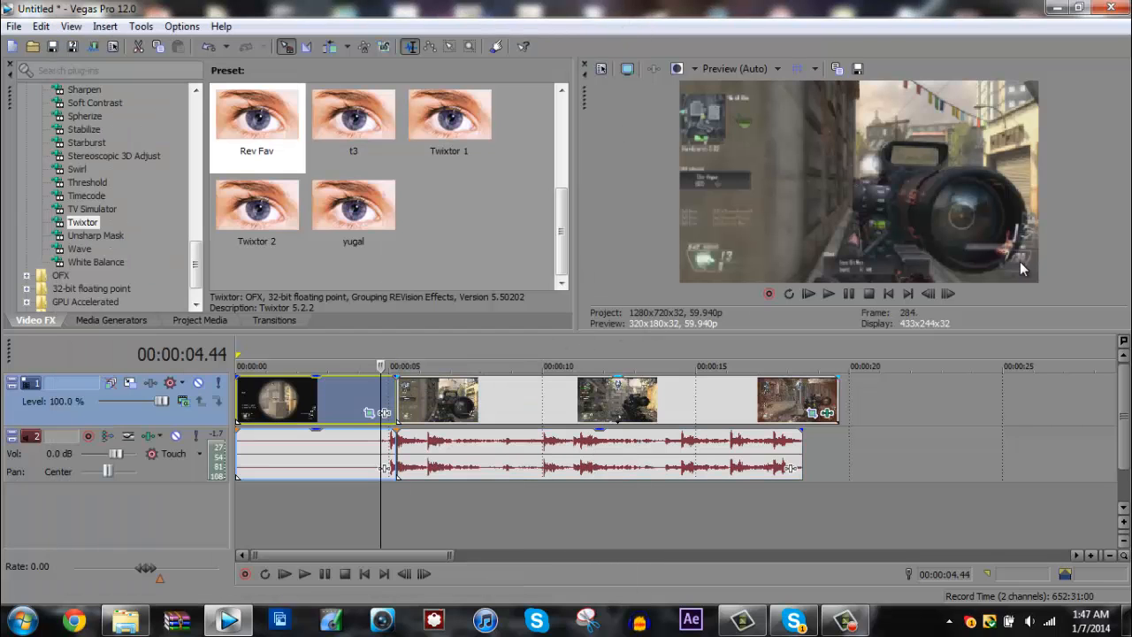
click(951, 292)
click(952, 292)
double_click(950, 292)
click(951, 292)
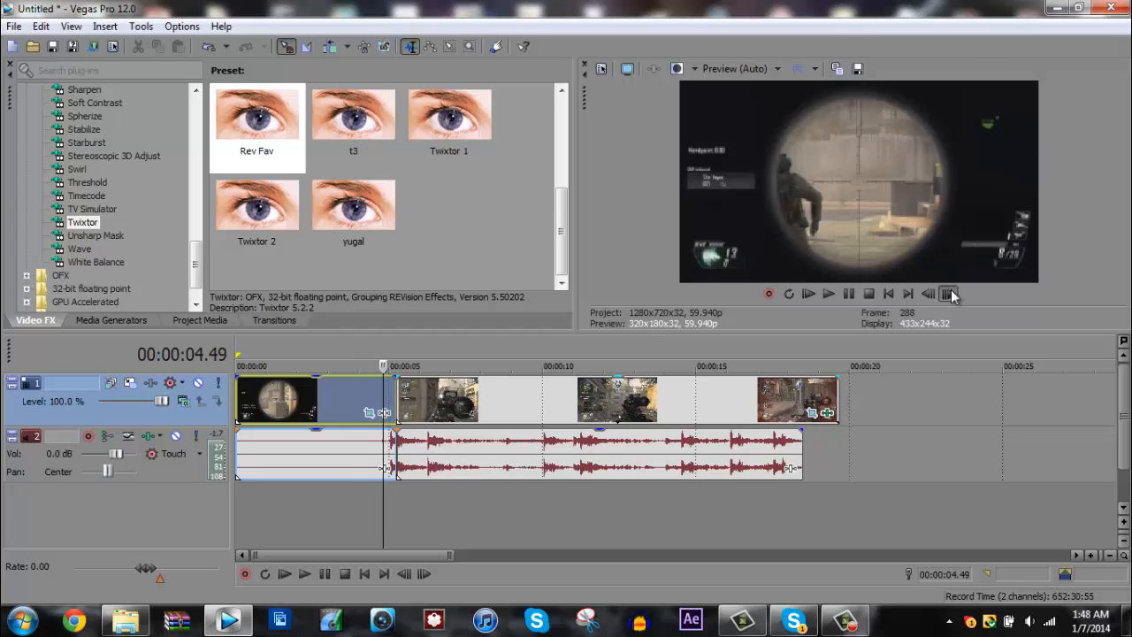
click(951, 292)
double_click(951, 291)
double_click(950, 292)
click(950, 292)
click(951, 292)
click(950, 292)
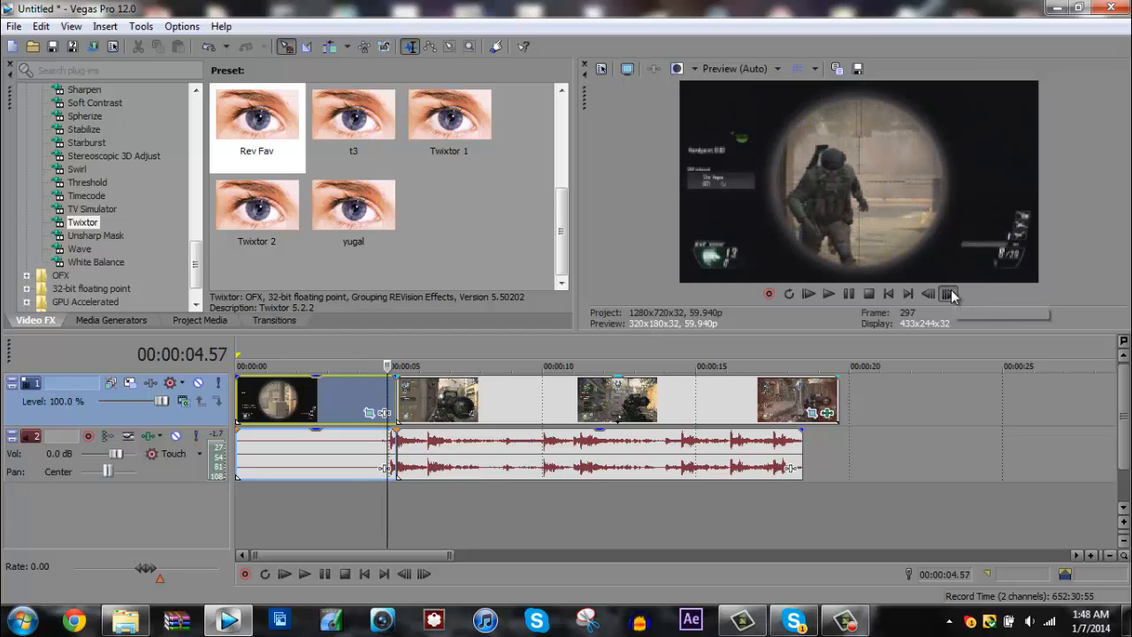
click(950, 291)
click(951, 292)
double_click(951, 292)
double_click(950, 292)
click(950, 292)
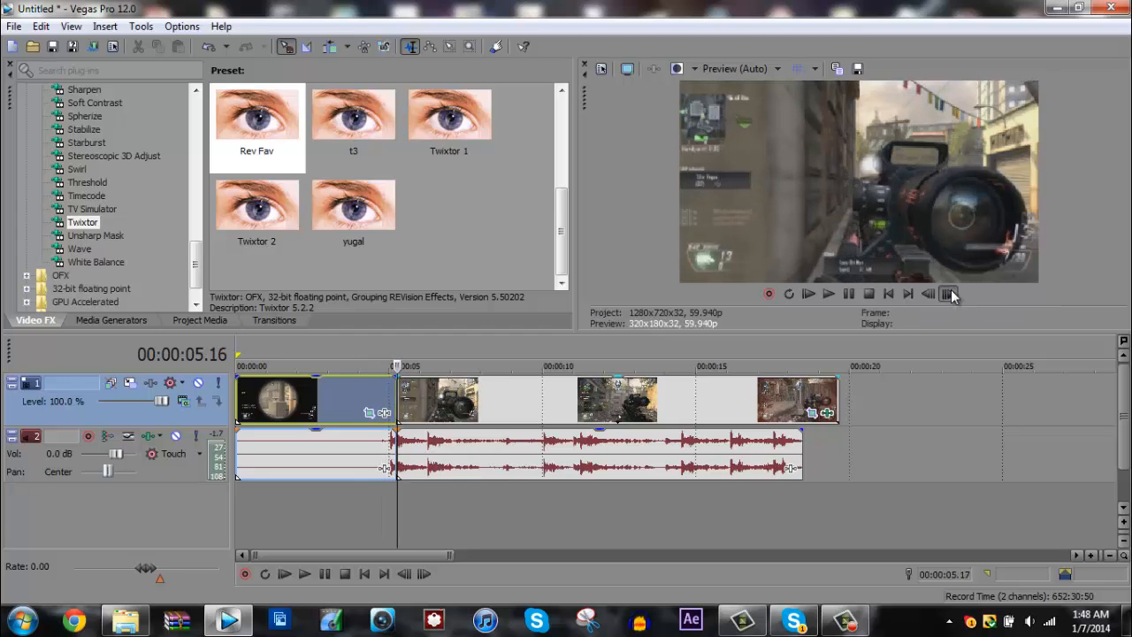
double_click(950, 292)
double_click(951, 292)
double_click(951, 292)
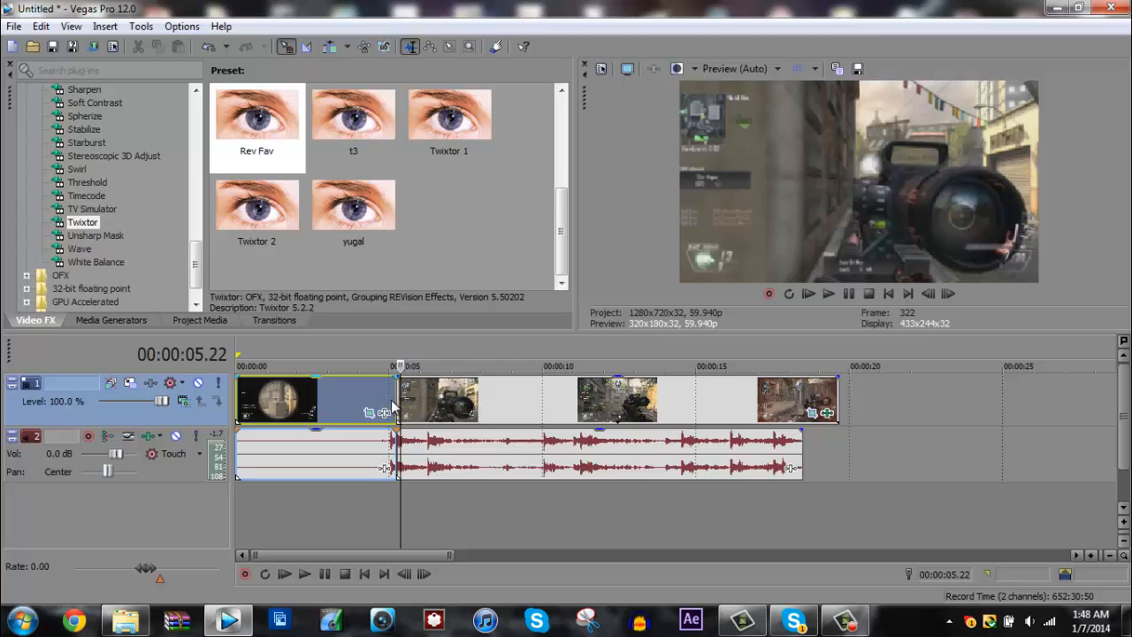
- Review the frames around the split again, check the clip's beginning, and return the playhead to 00:00:05.15
click(380, 393)
click(946, 299)
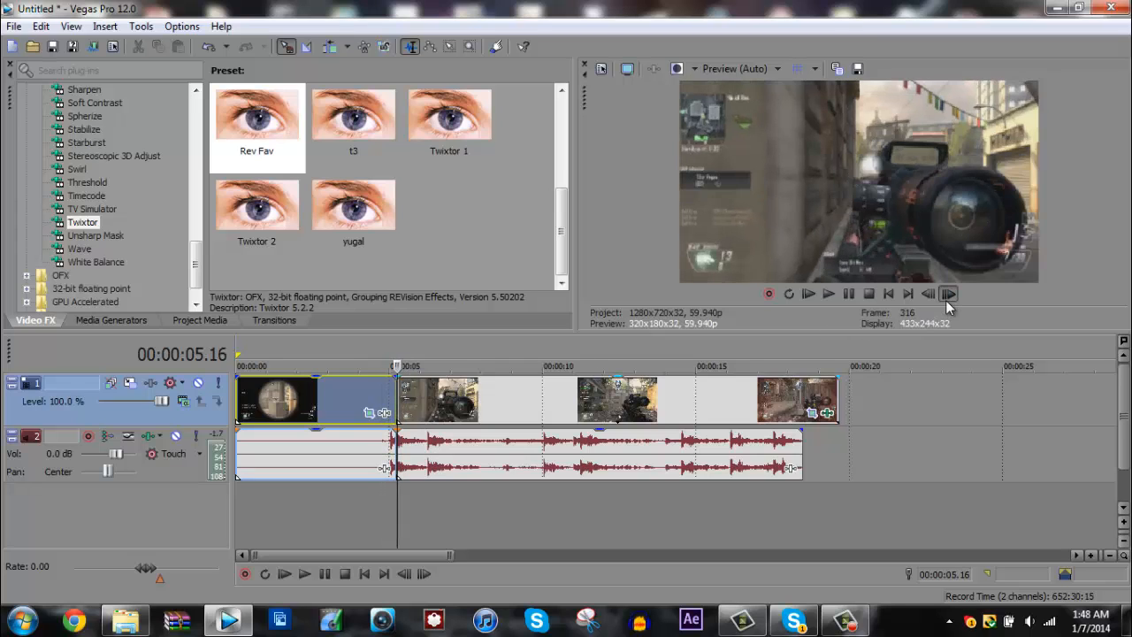
click(399, 393)
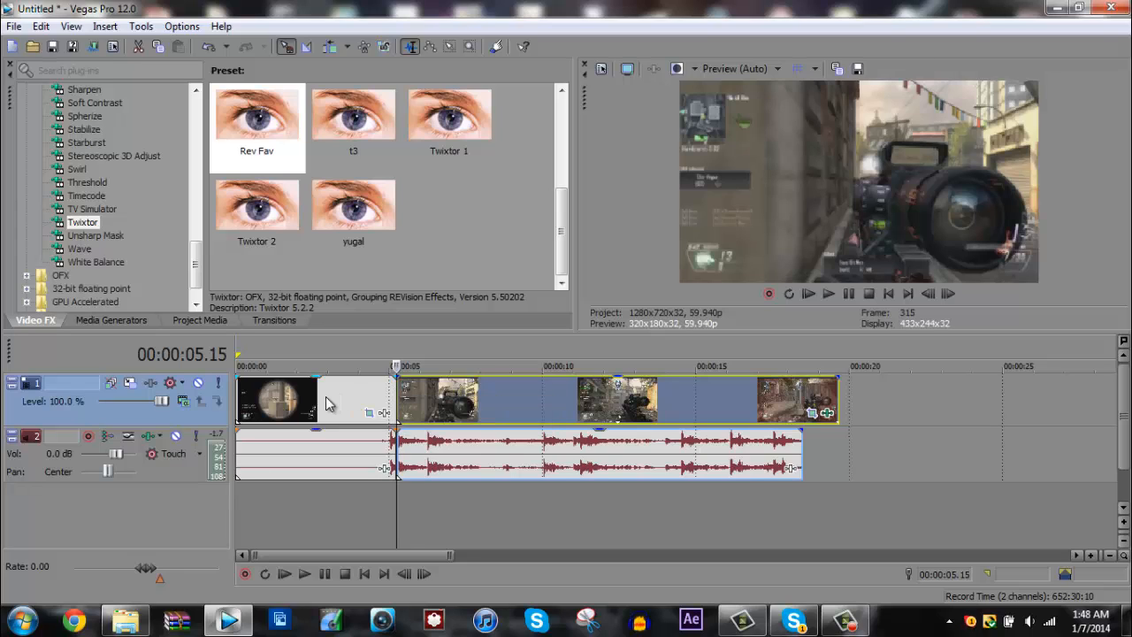
click(239, 395)
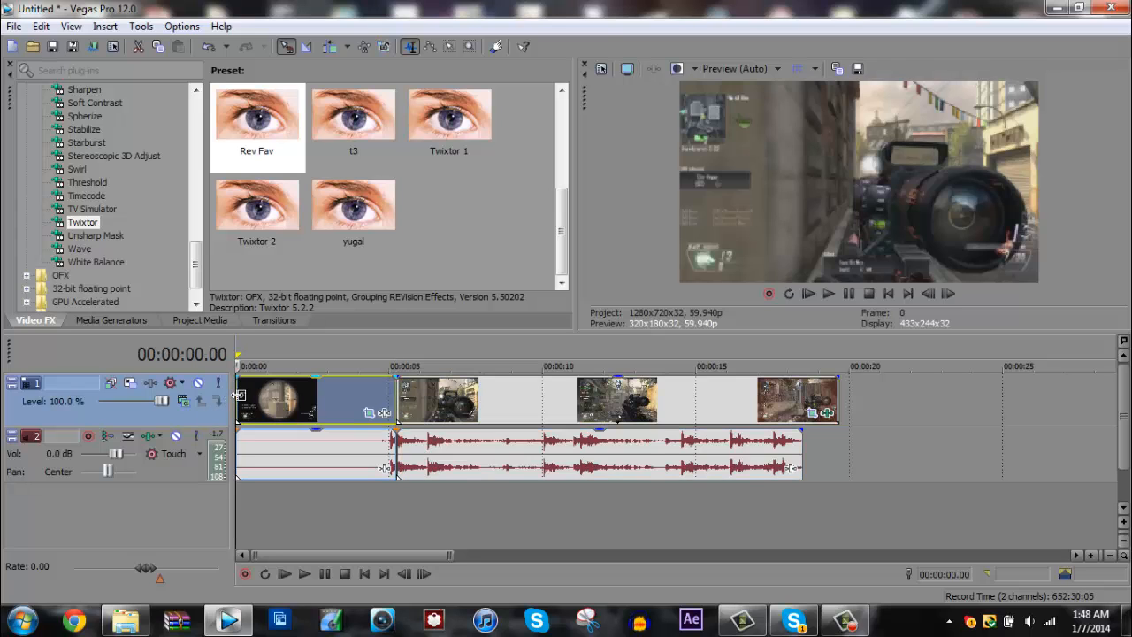
click(399, 397)
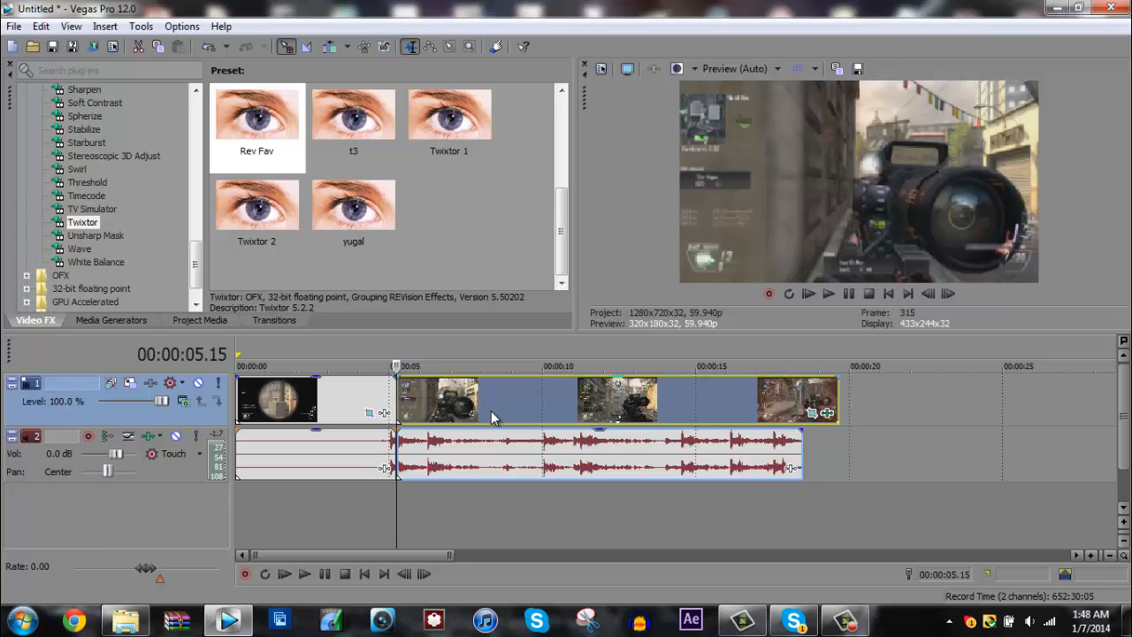
- Step through the frames from just before the shot past the split twice, returning the playhead to 00:00:05.15 each time
click(390, 397)
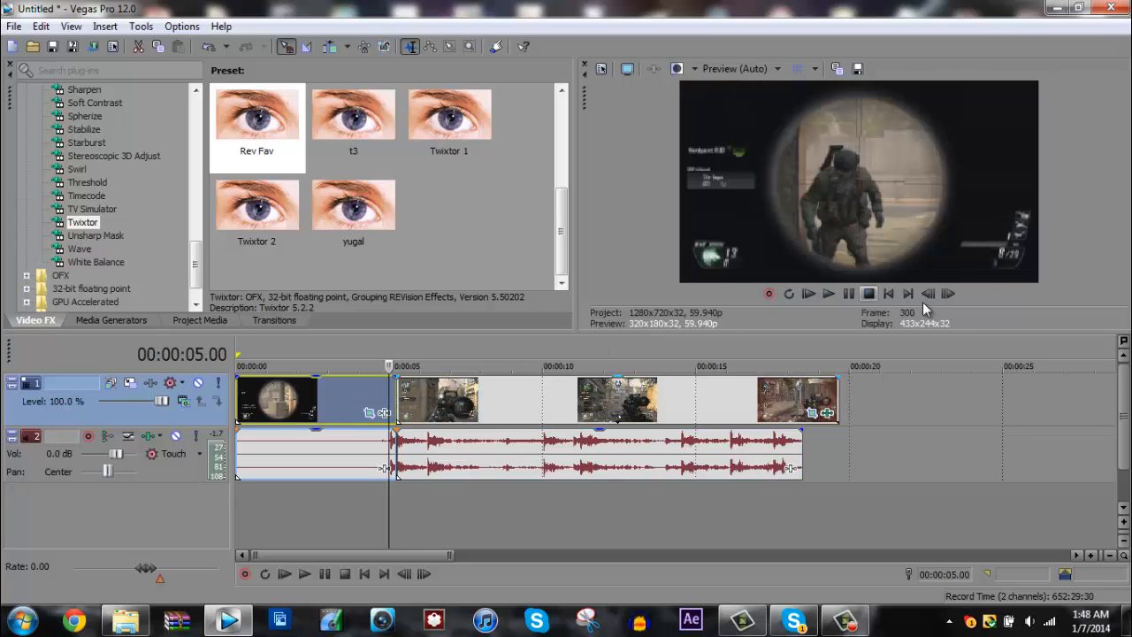
click(950, 296)
click(949, 295)
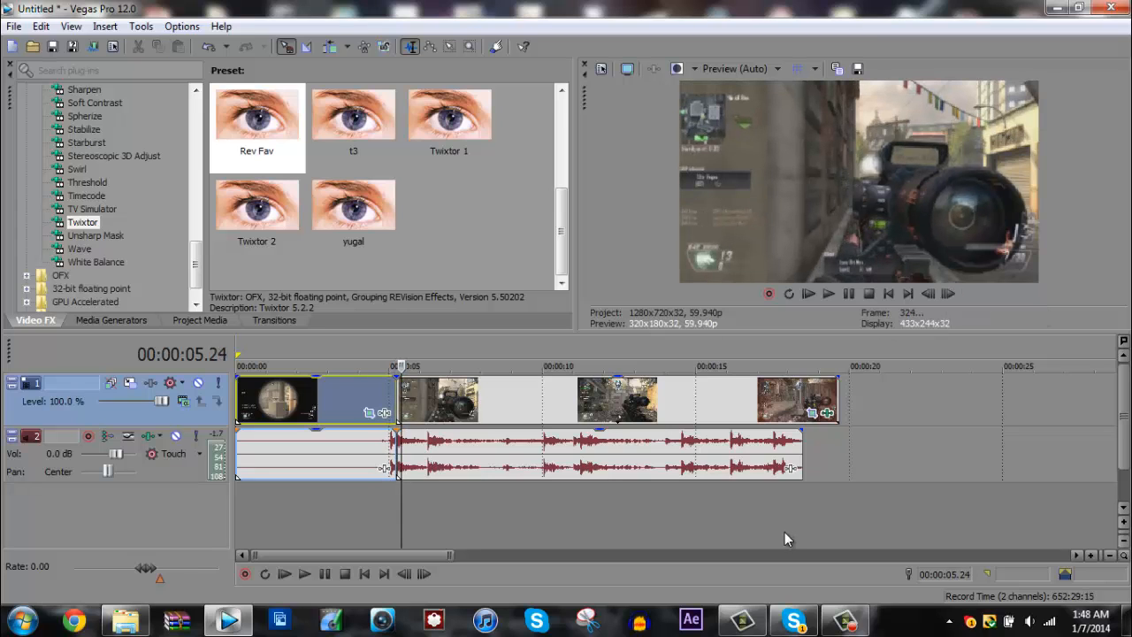
click(396, 390)
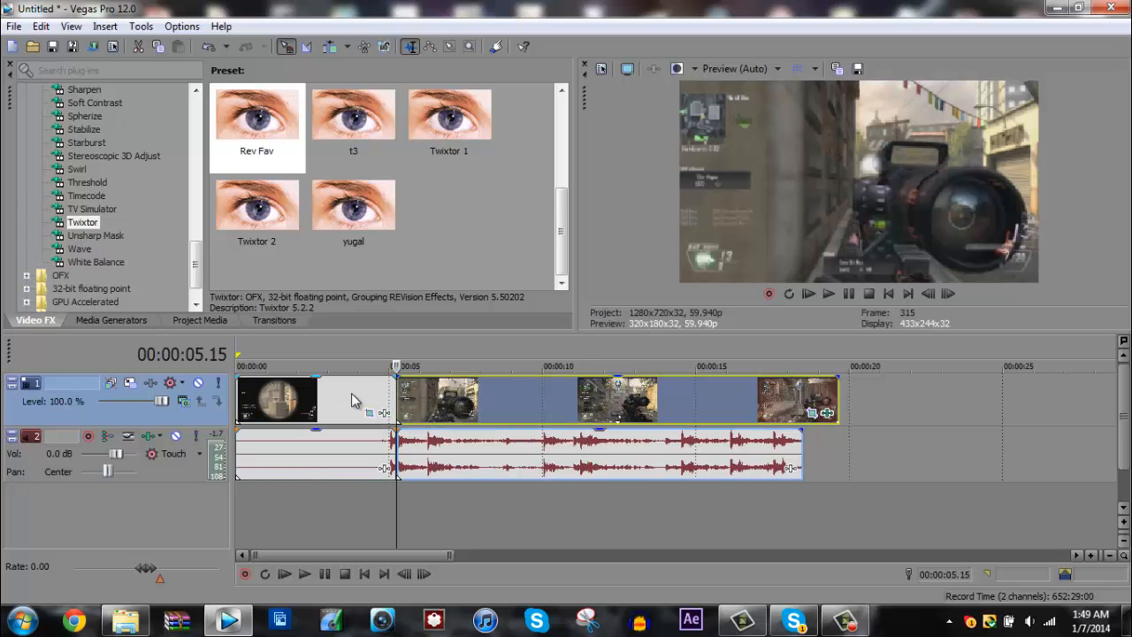
click(386, 398)
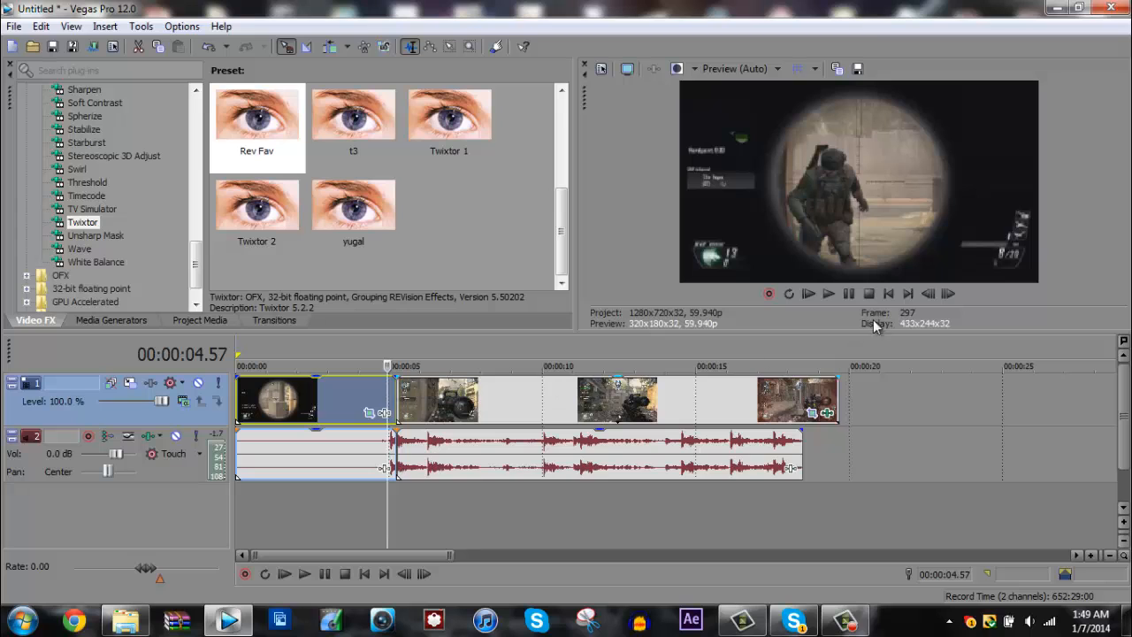
click(948, 294)
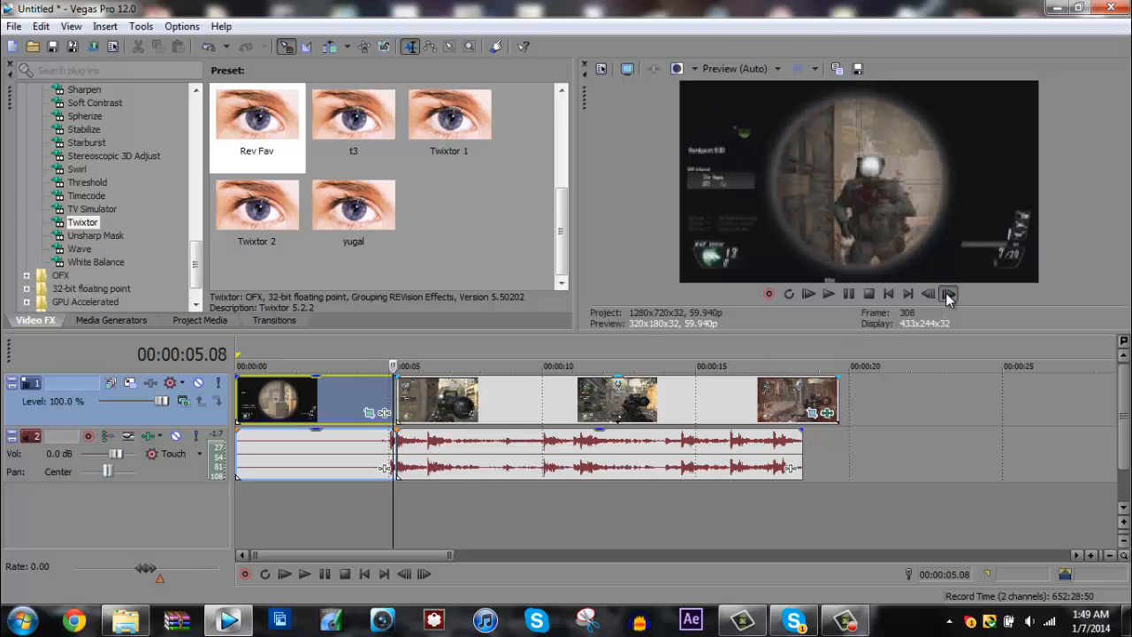
click(400, 392)
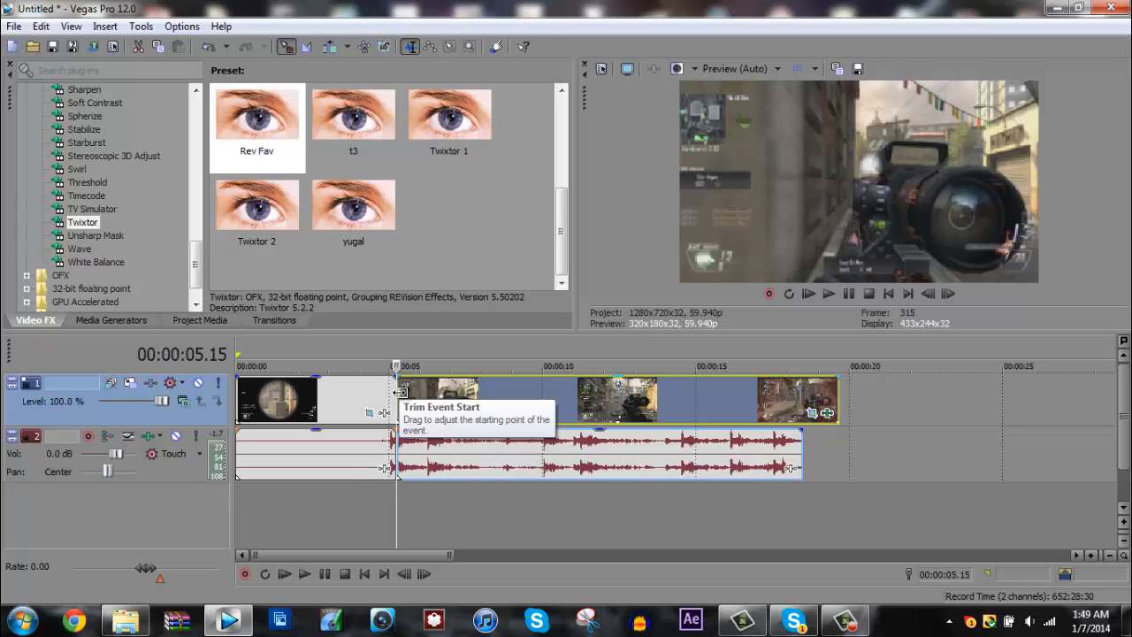
- Display the presets of the Radial Blur video effect and bring the playhead back to the split at 00:00:05.15
drag(196, 254, 196, 213)
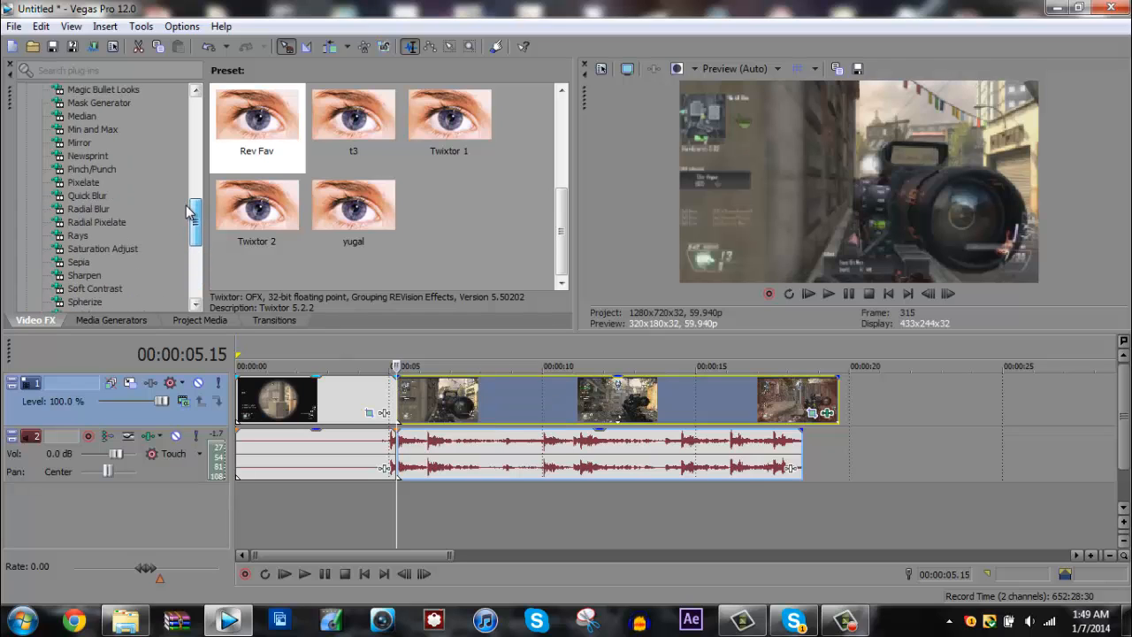
click(390, 414)
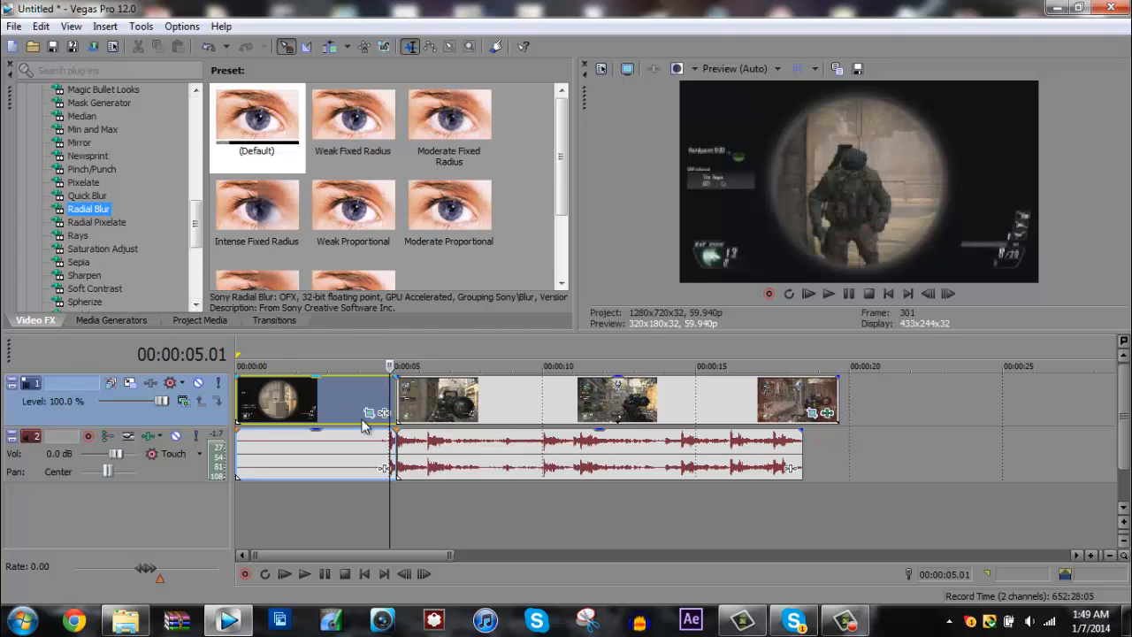
drag(197, 221, 190, 270)
click(395, 398)
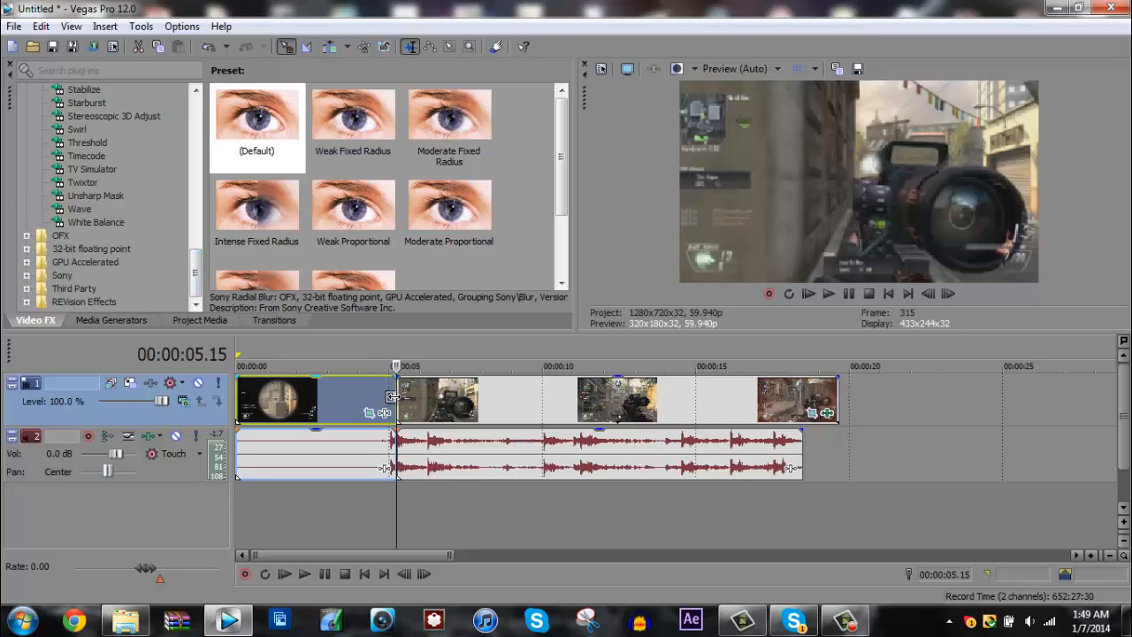
- Check the shot frame by frame from 00:00:04.26 to 00:00:05.26, and put the playhead back on the split
click(372, 394)
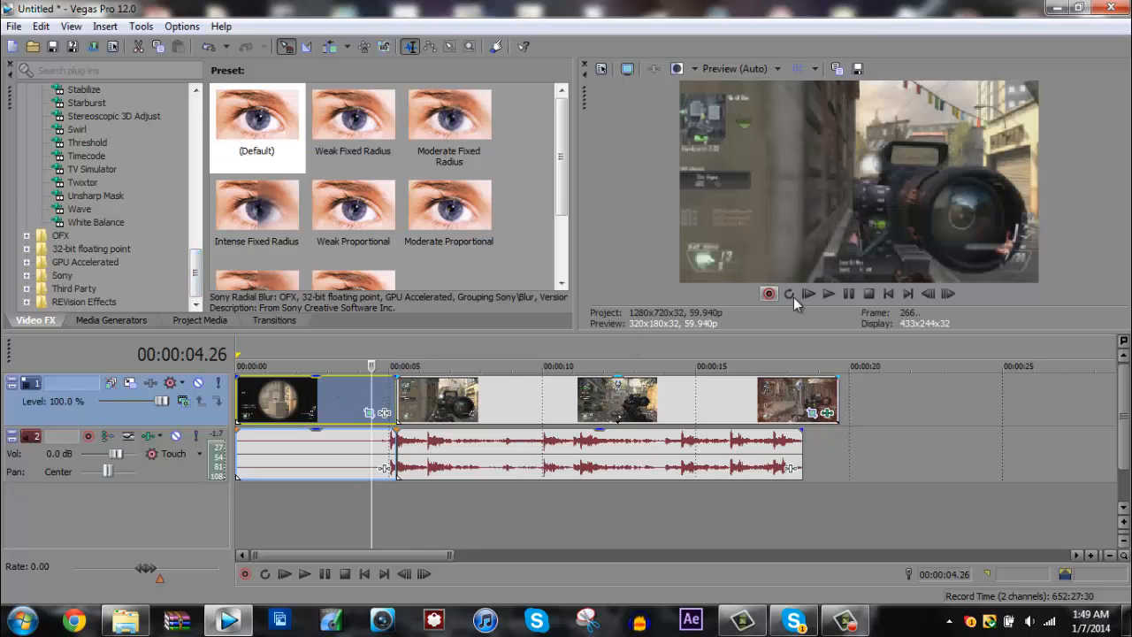
click(944, 295)
click(944, 295)
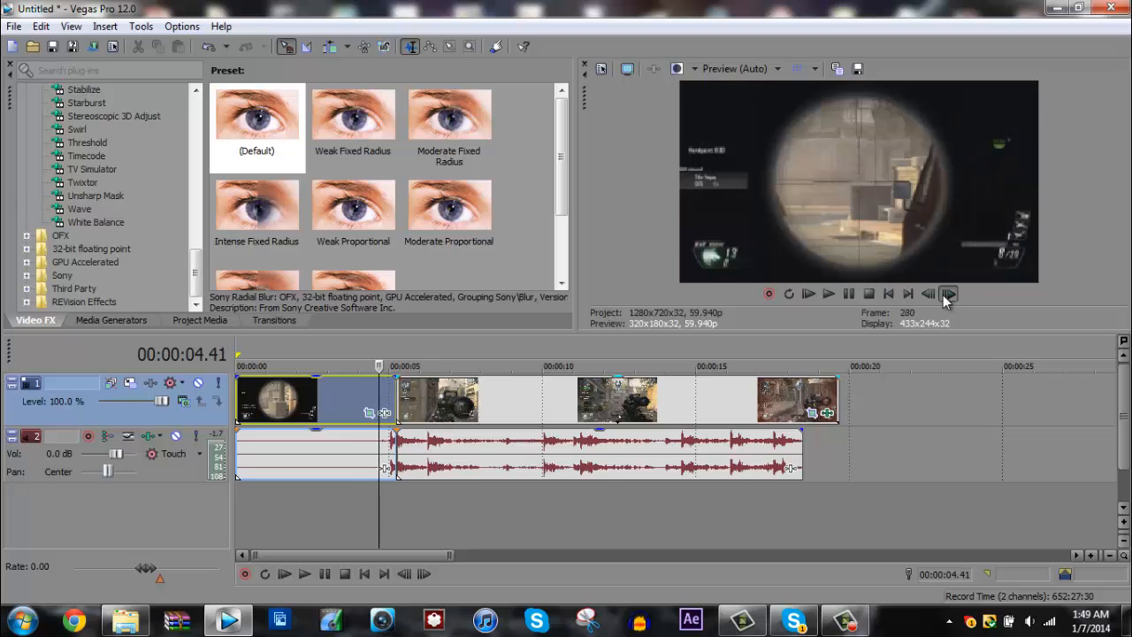
click(944, 294)
click(944, 295)
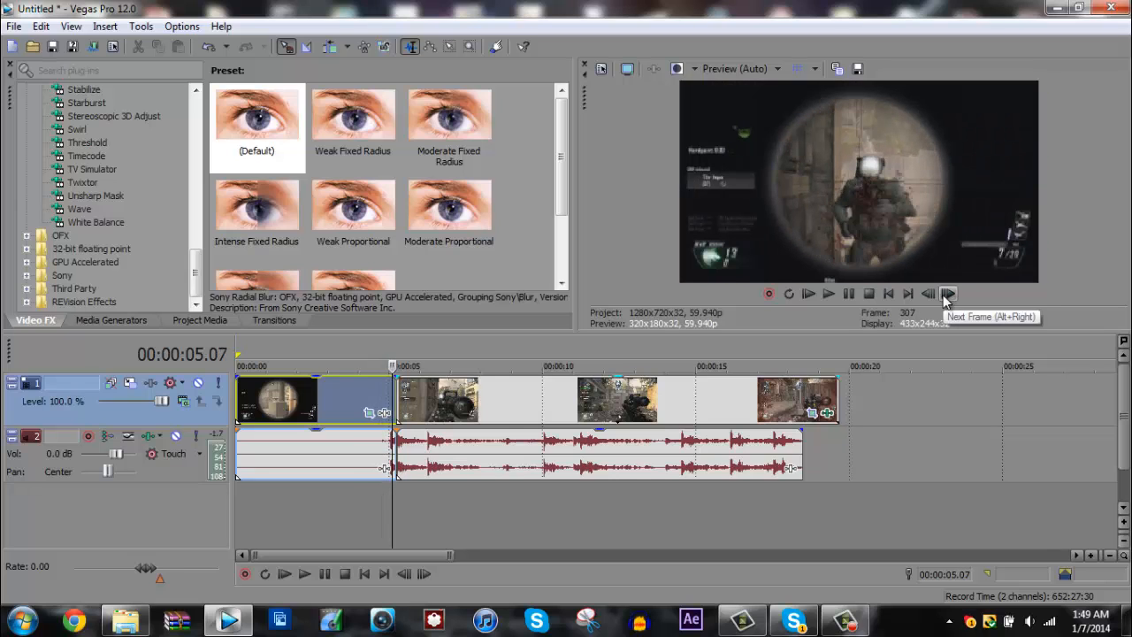
click(947, 294)
click(947, 294)
click(947, 295)
click(947, 295)
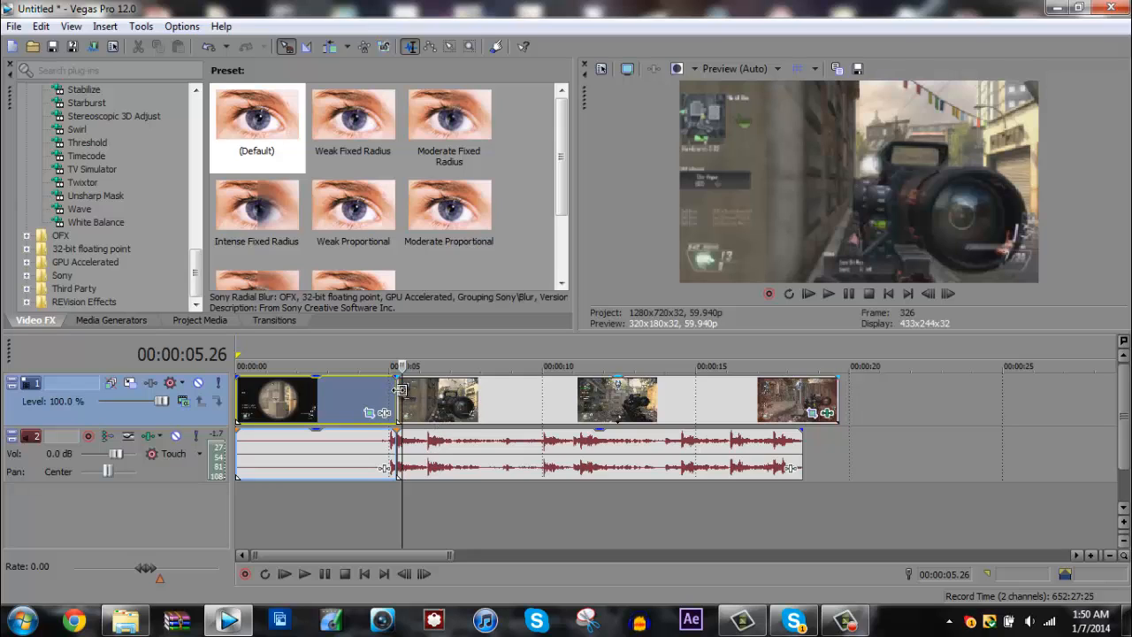
click(400, 389)
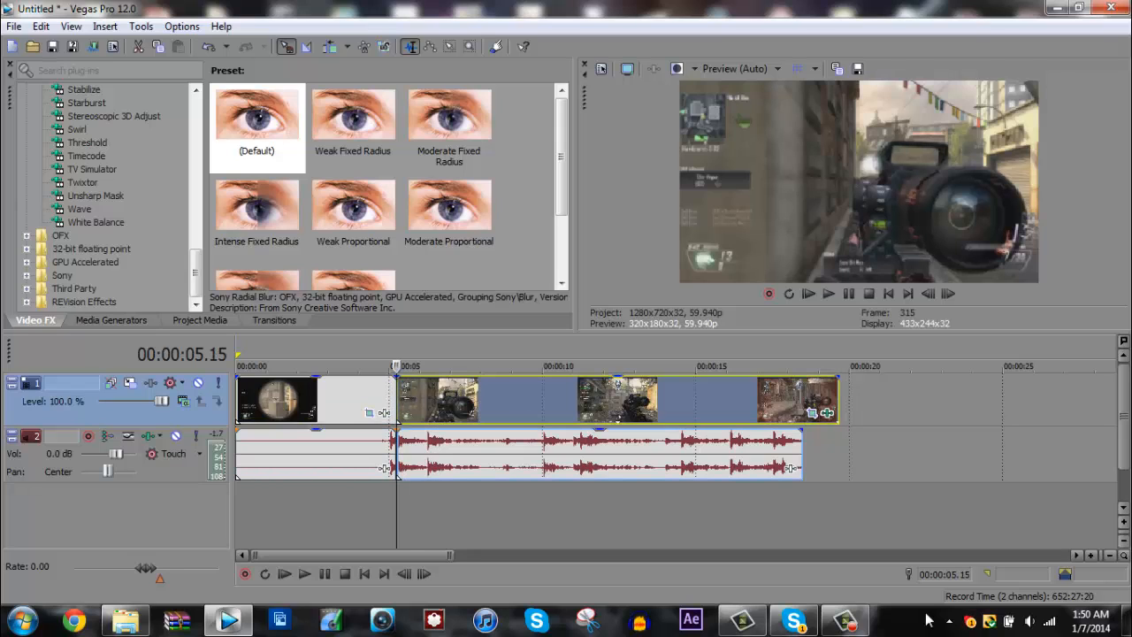
click(843, 623)
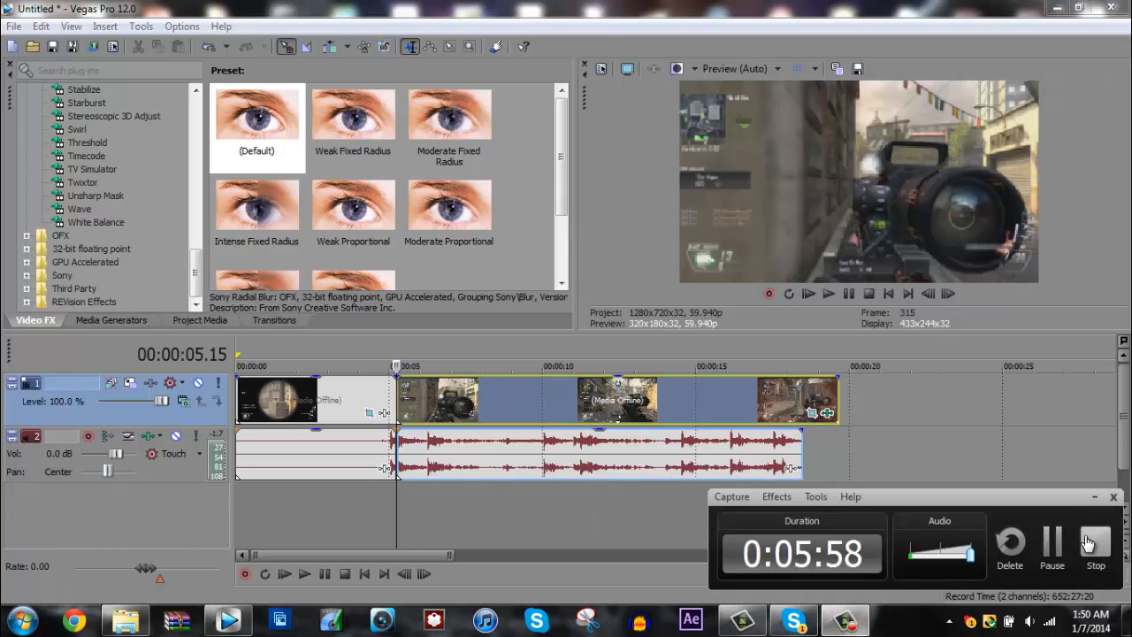